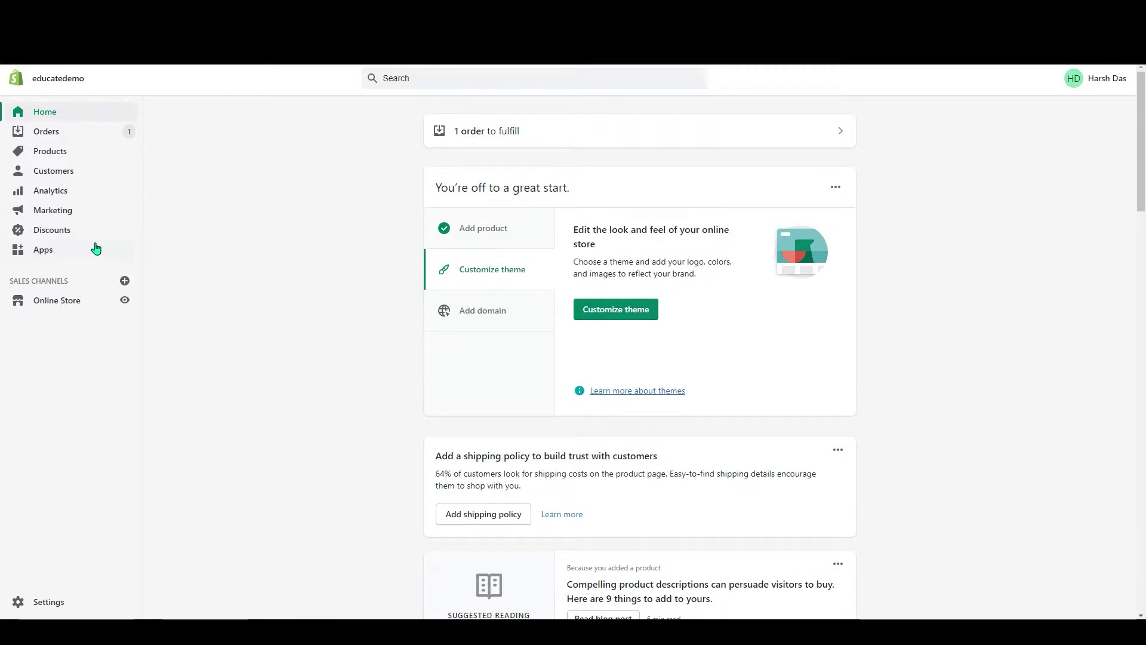
From the Apps page, search the Shopify App Store for 'currency converter' apps
click(53, 250)
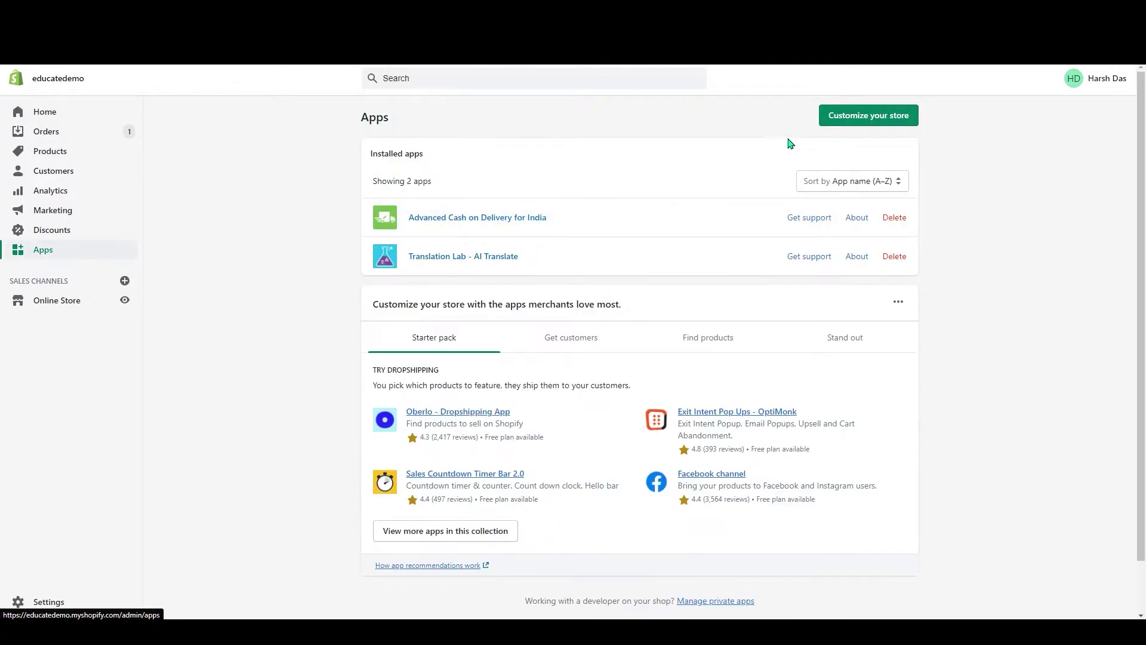
click(836, 121)
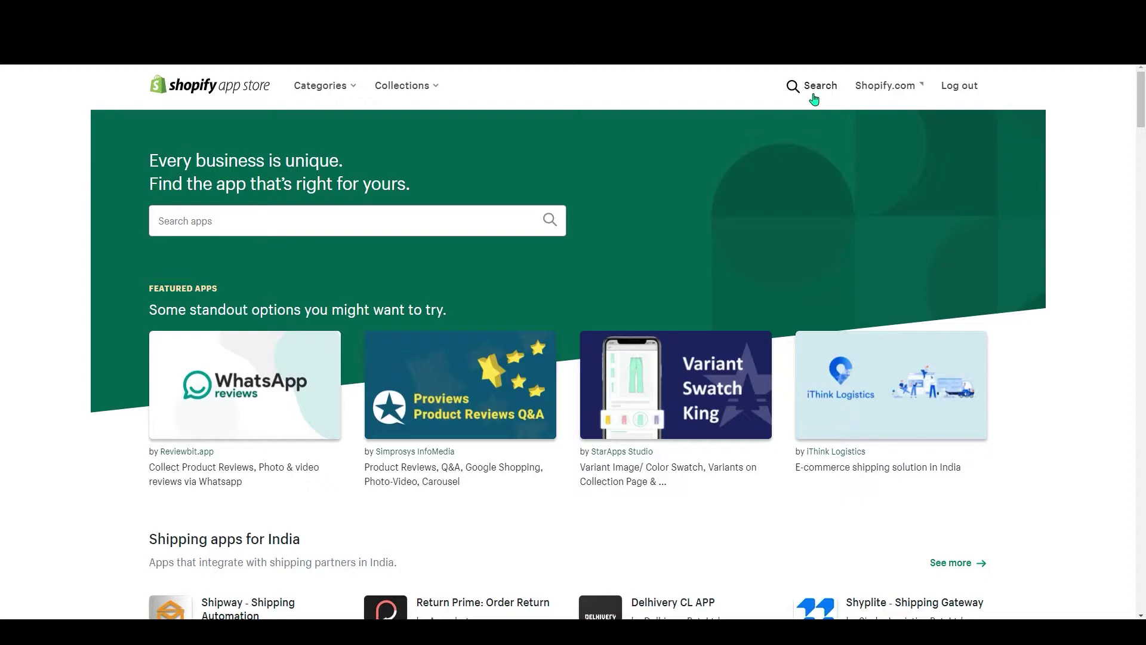
click(814, 96)
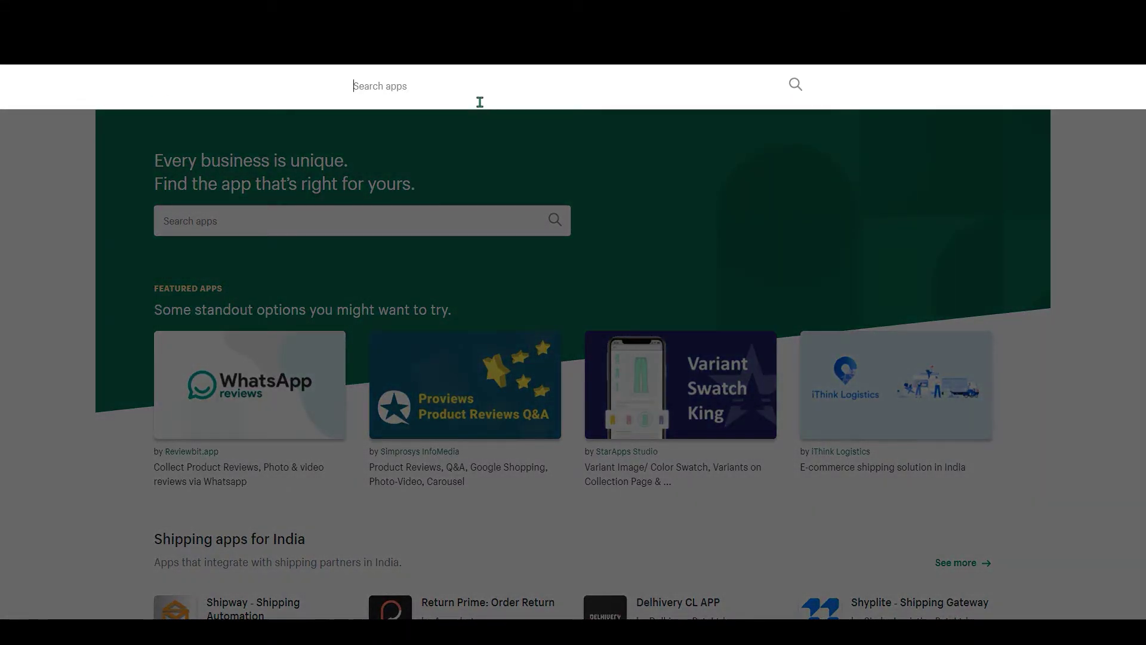
text(currency)
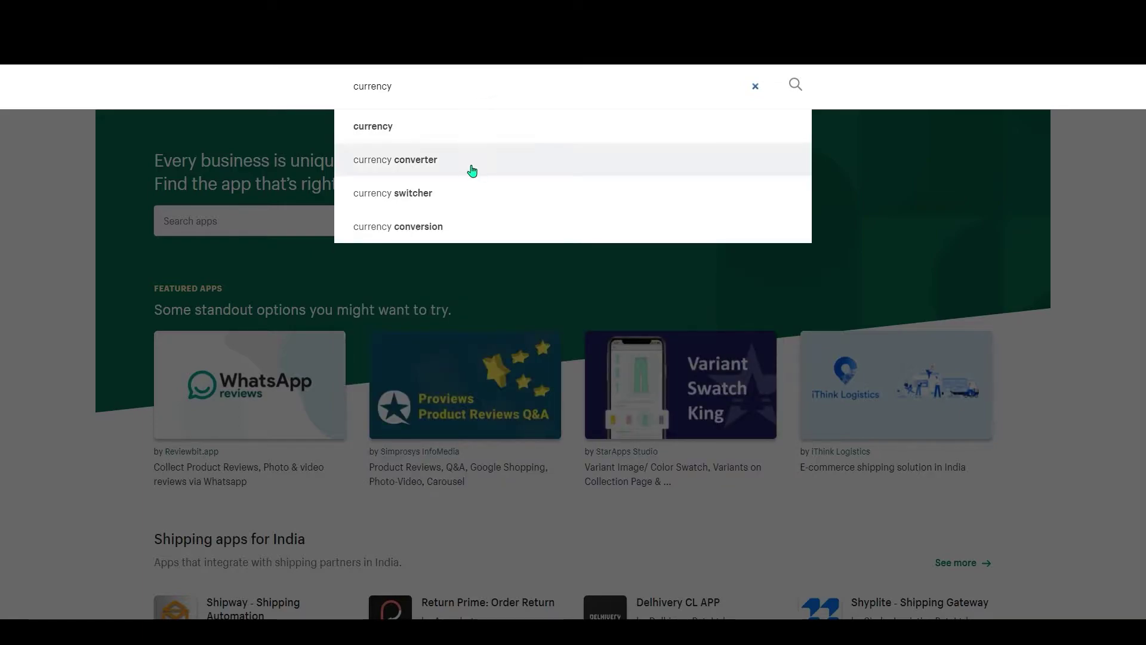
click(470, 170)
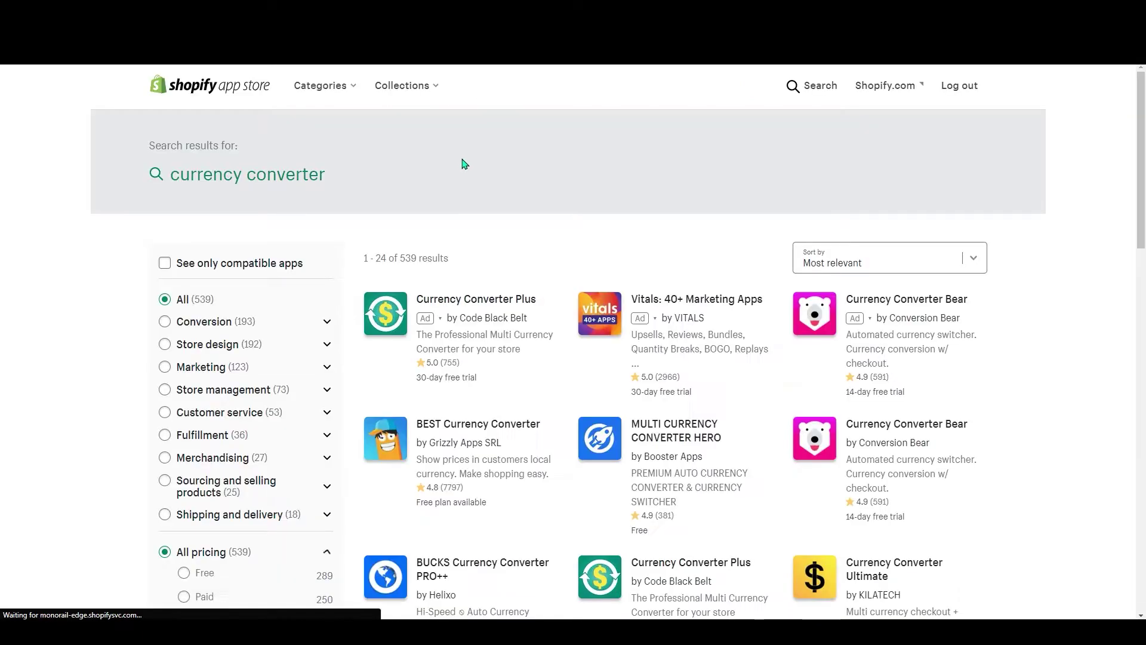
scroll(468, 164, down, 2)
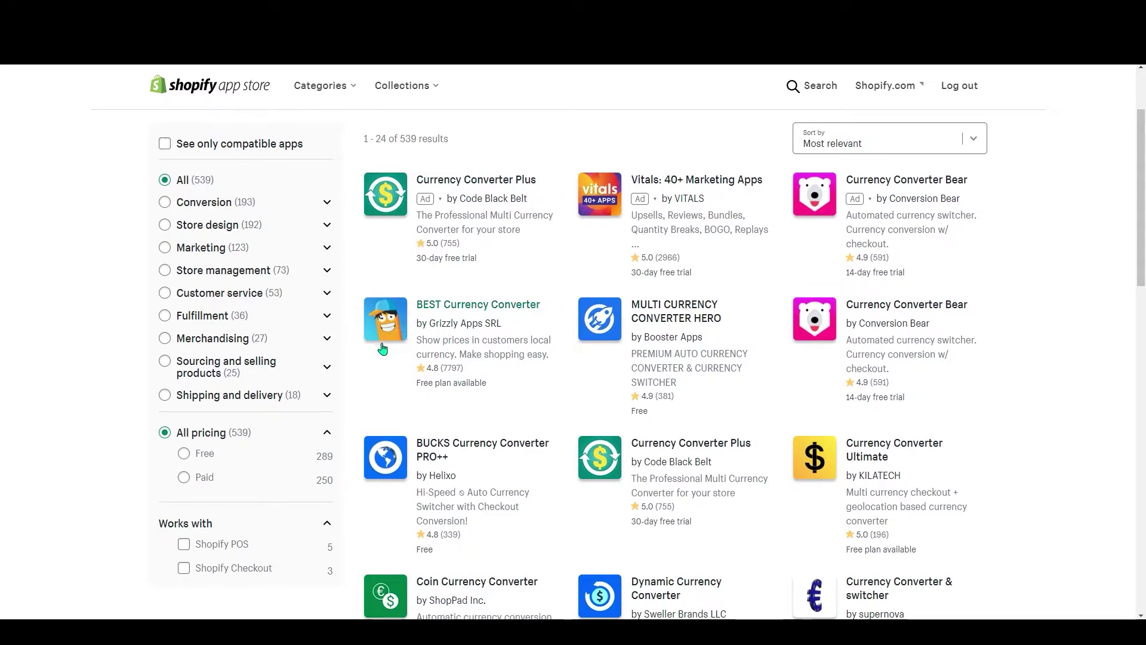
Open the BEST Currency Converter listing and install it on the store
click(382, 322)
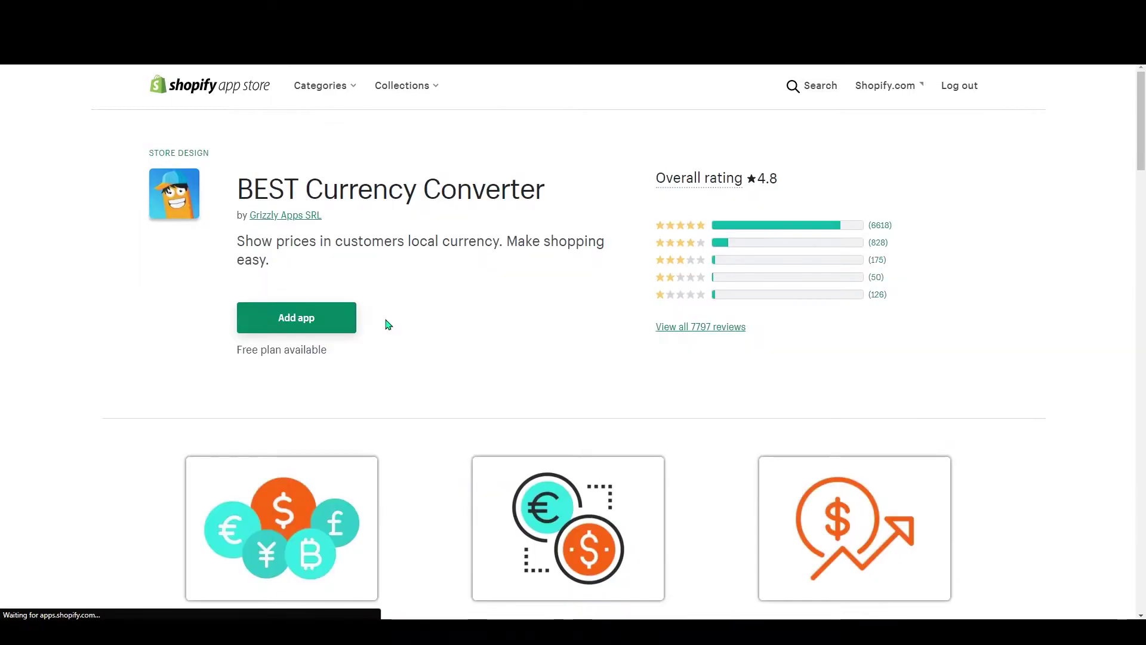
click(329, 318)
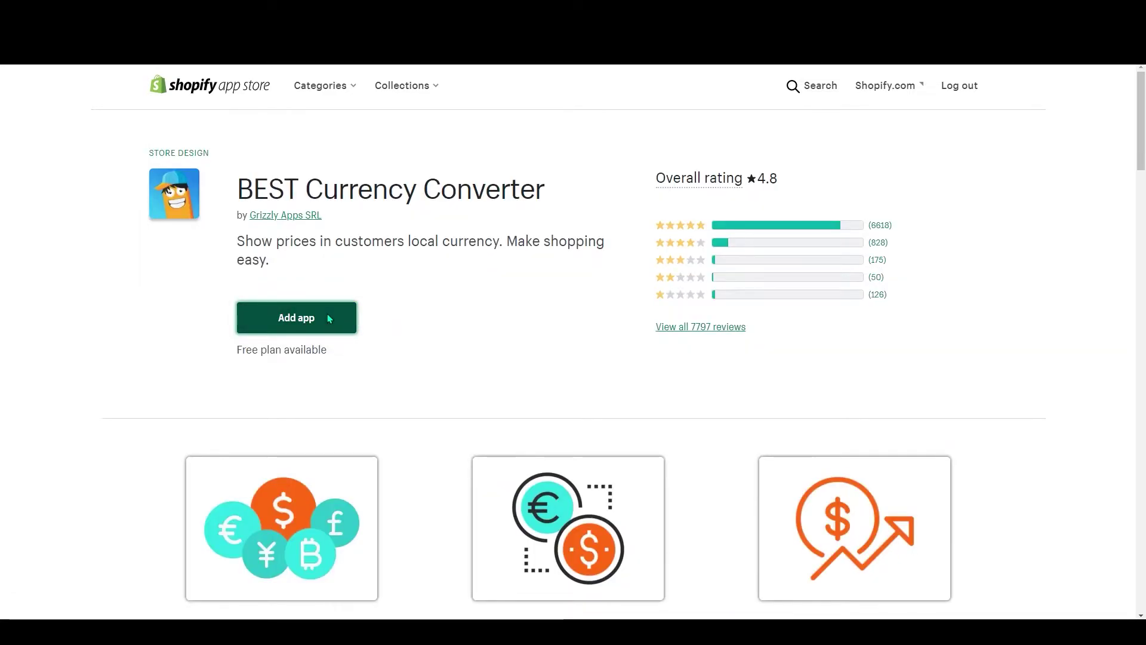
click(824, 440)
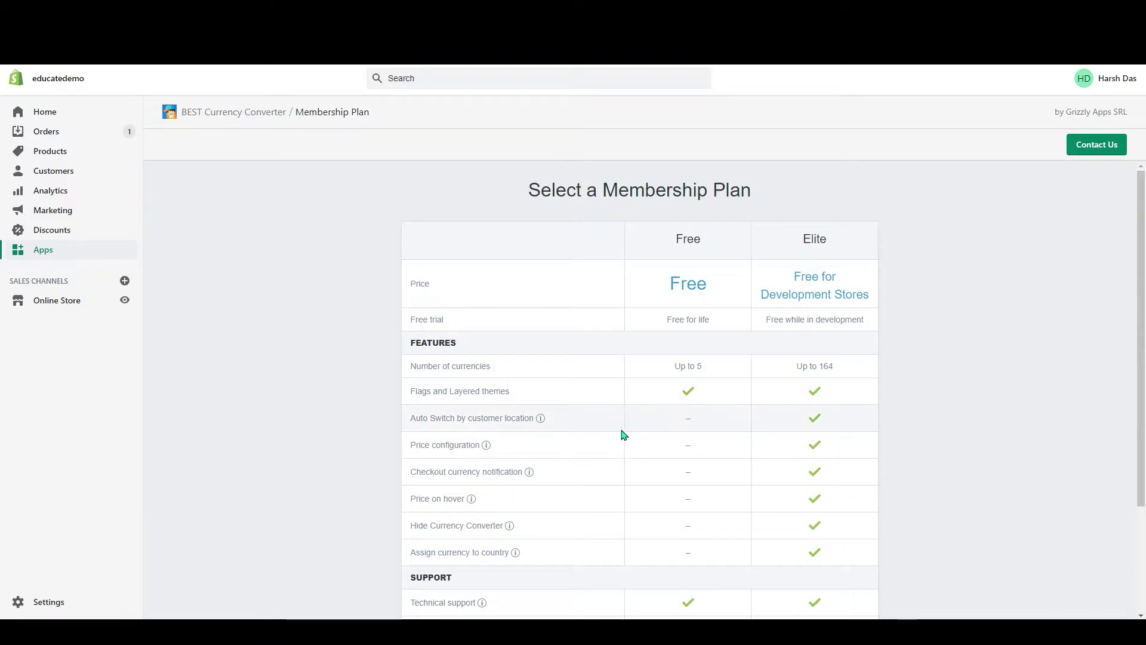
Compare the Free and Elite plans, accept the terms, and choose the Free plan
scroll(621, 433, down, 3)
scroll(621, 434, up, 3)
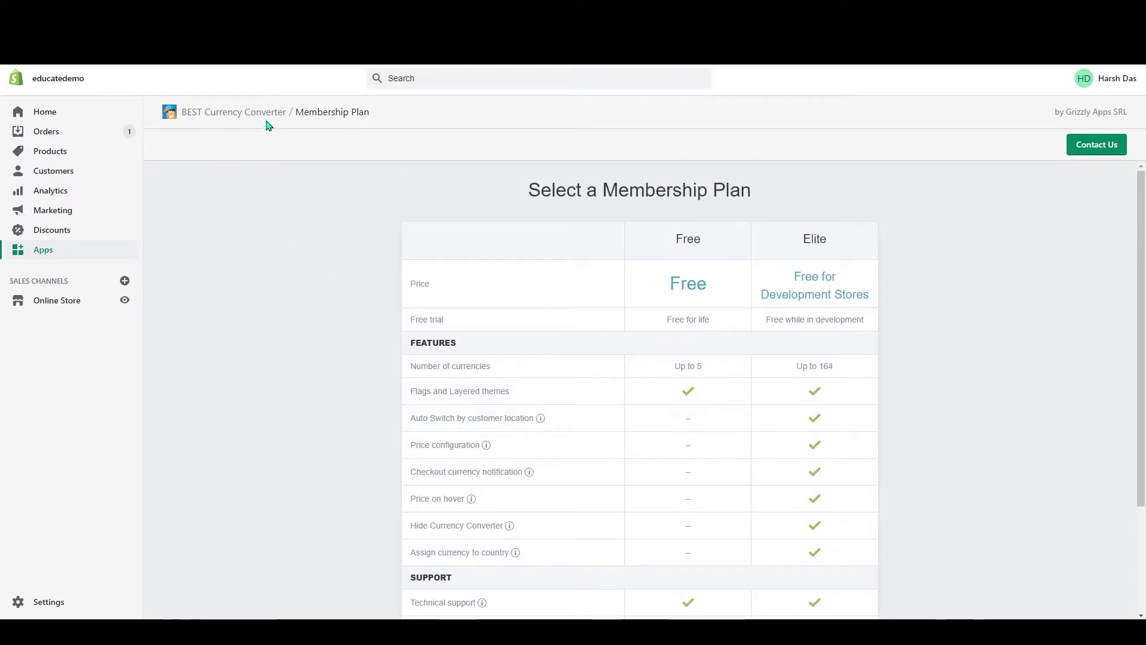
scroll(506, 361, down, 1)
scroll(555, 384, down, 1)
scroll(555, 384, up, 2)
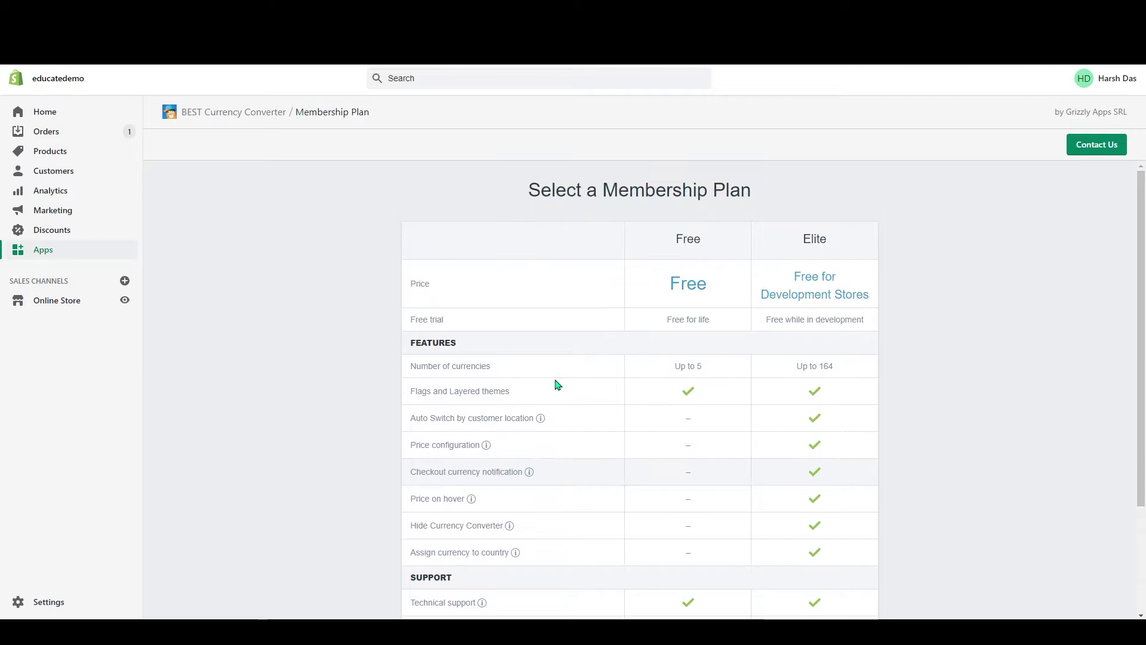
scroll(555, 384, down, 2)
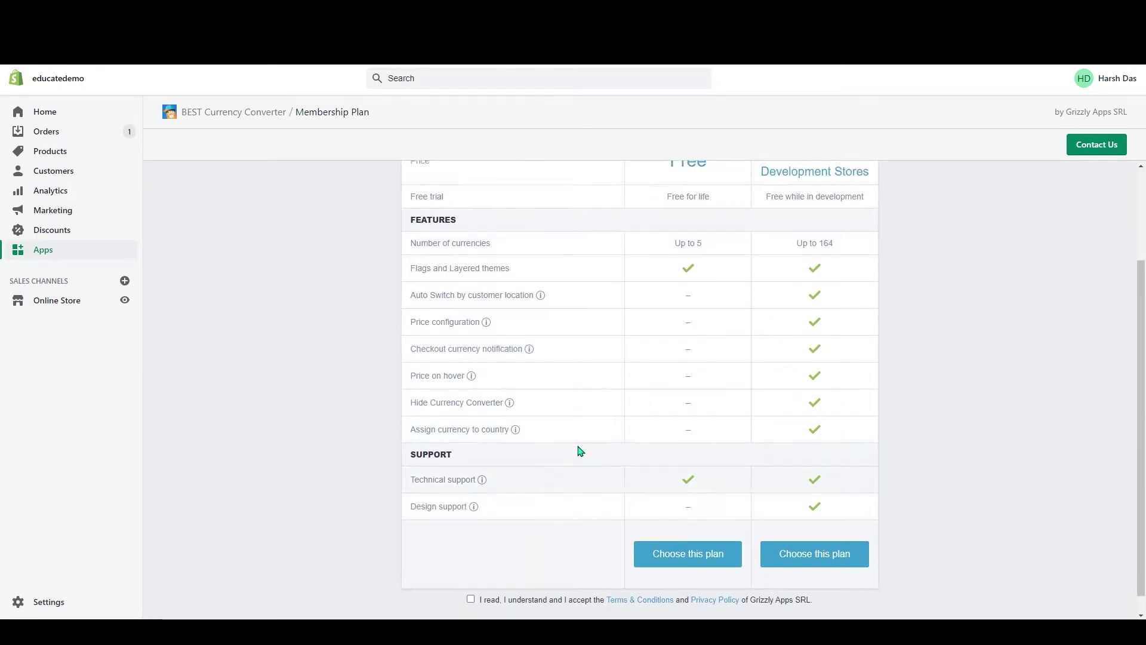
scroll(663, 314, up, 2)
scroll(740, 395, down, 1)
scroll(740, 394, down, 2)
scroll(836, 443, up, 1)
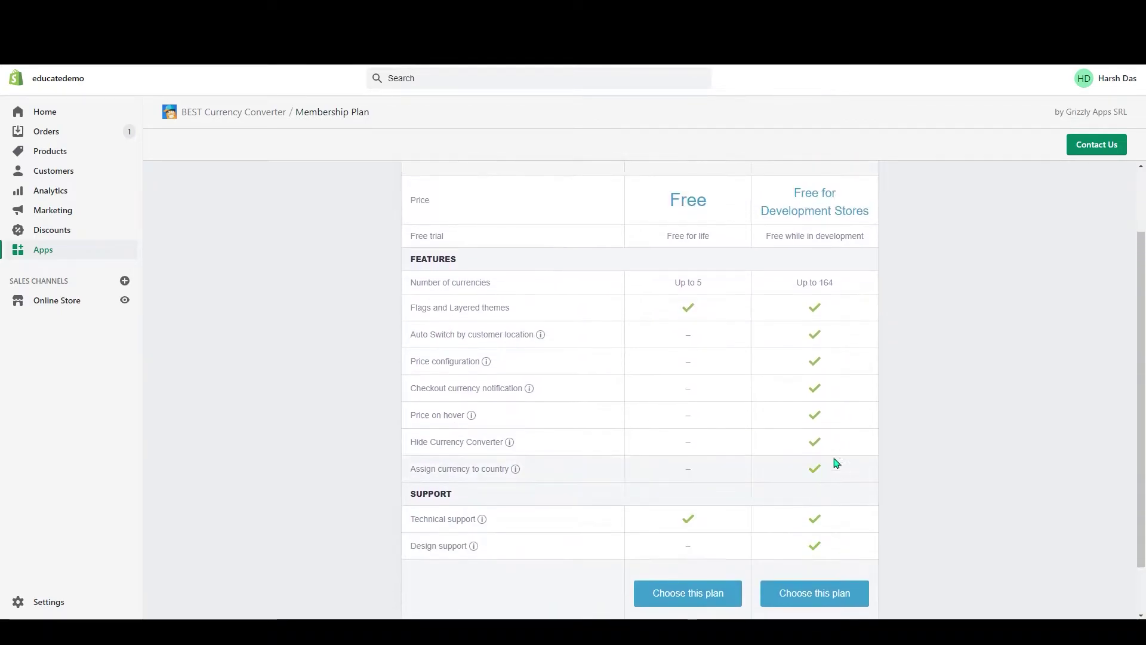
scroll(810, 360, down, 1)
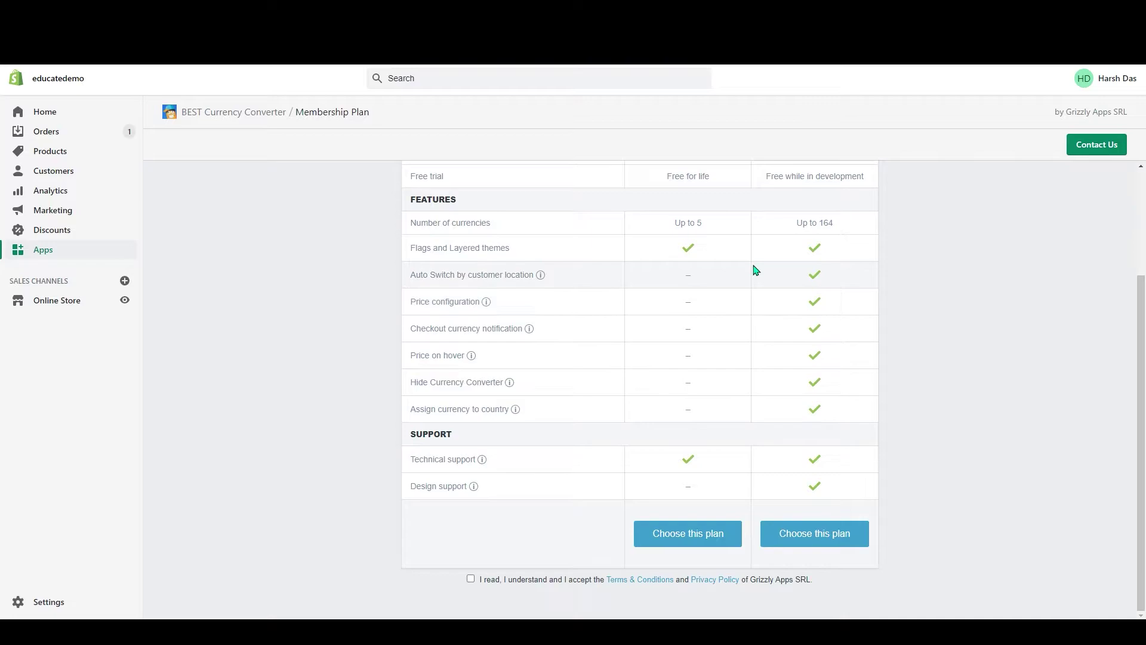
scroll(716, 412, up, 1)
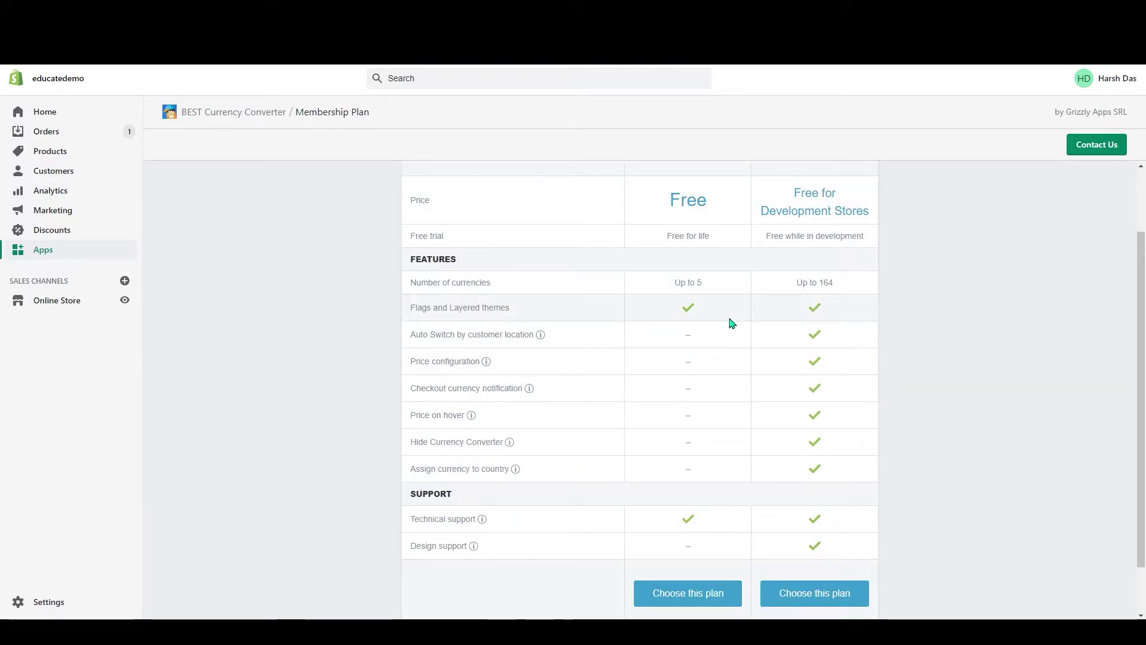
scroll(728, 320, down, 1)
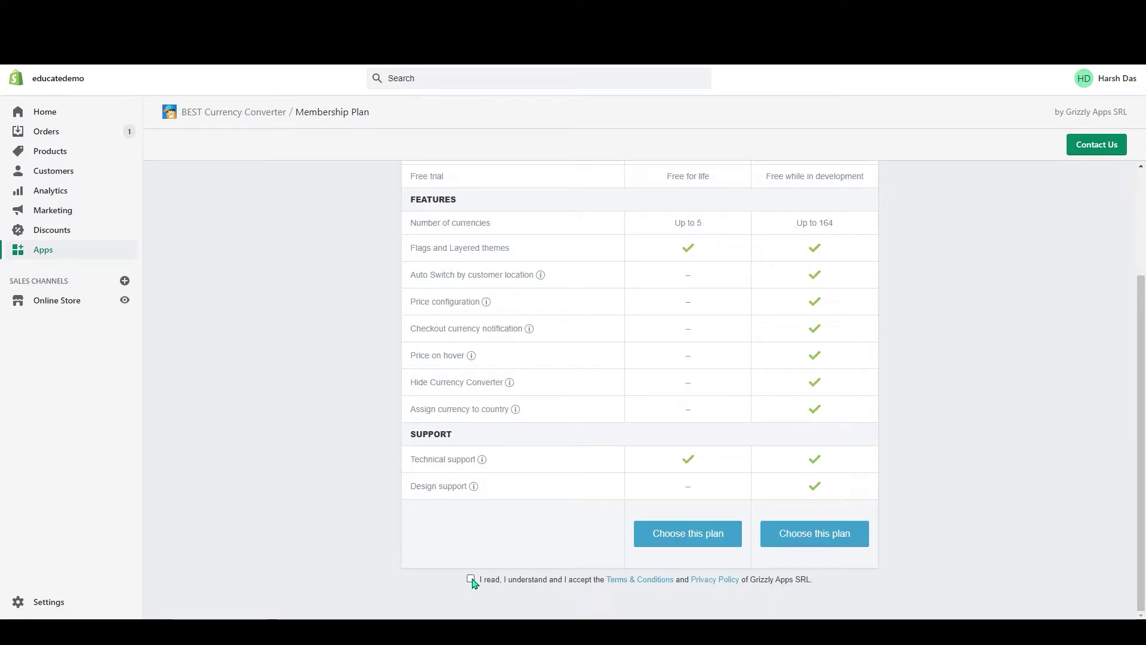
click(471, 579)
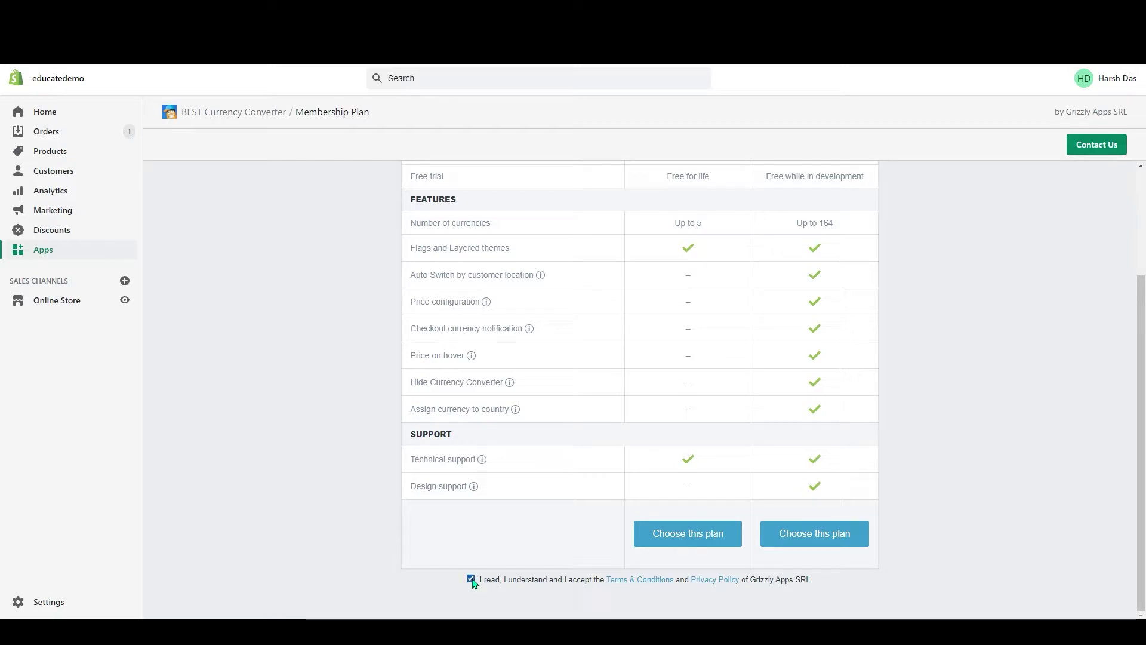
click(671, 533)
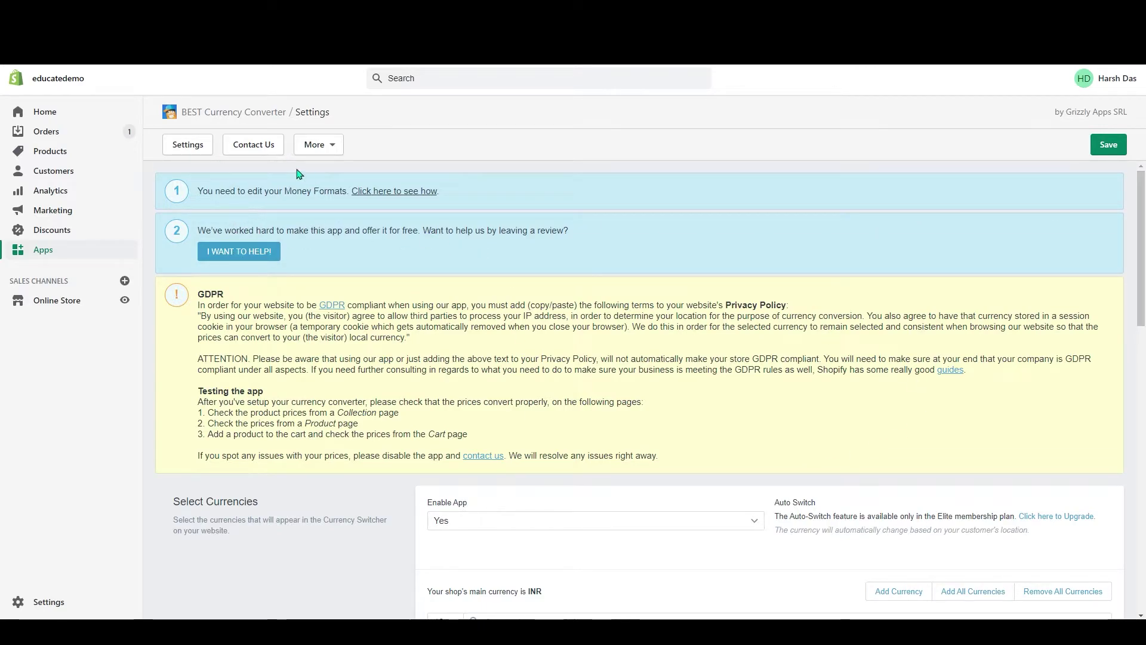
Scroll the converter's Settings page showing Enable App set to Yes and main currency INR
drag(1143, 251, 1144, 224)
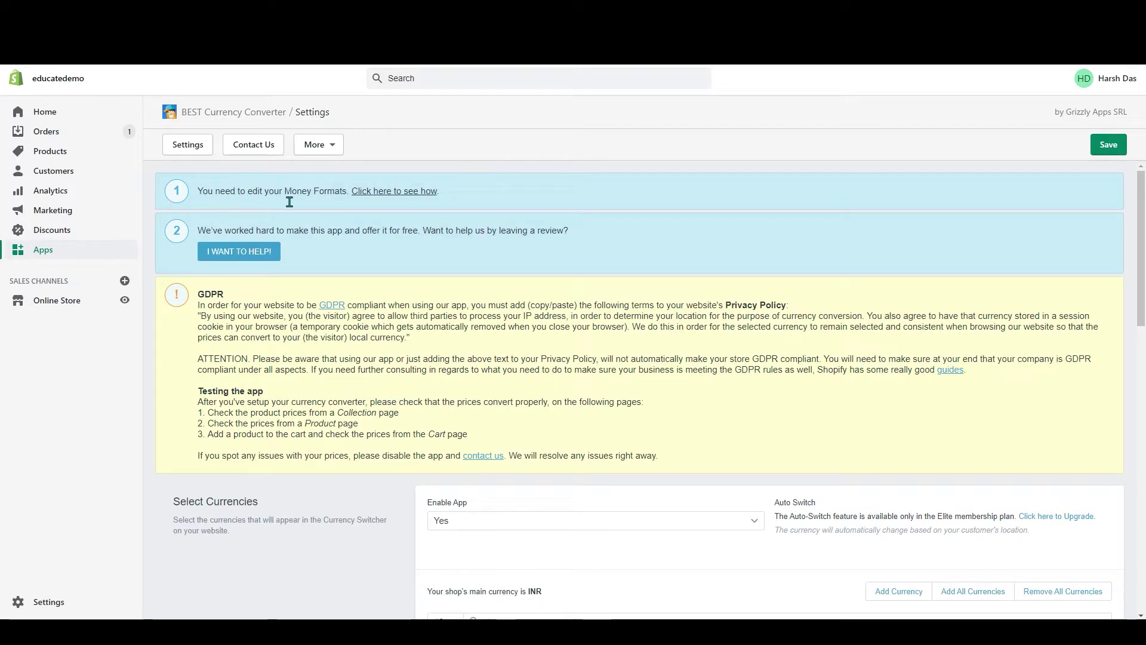
Open the money-format instructions and scroll the FAQ down to Step 5
click(407, 192)
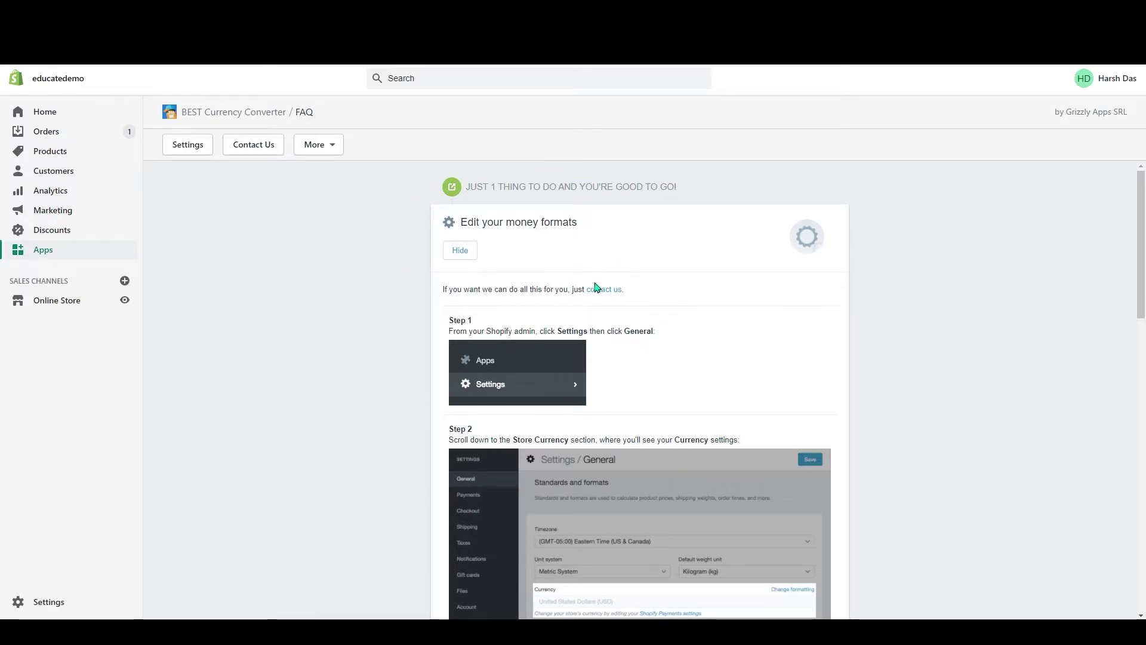
scroll(608, 307, down, 2)
scroll(600, 280, down, 2)
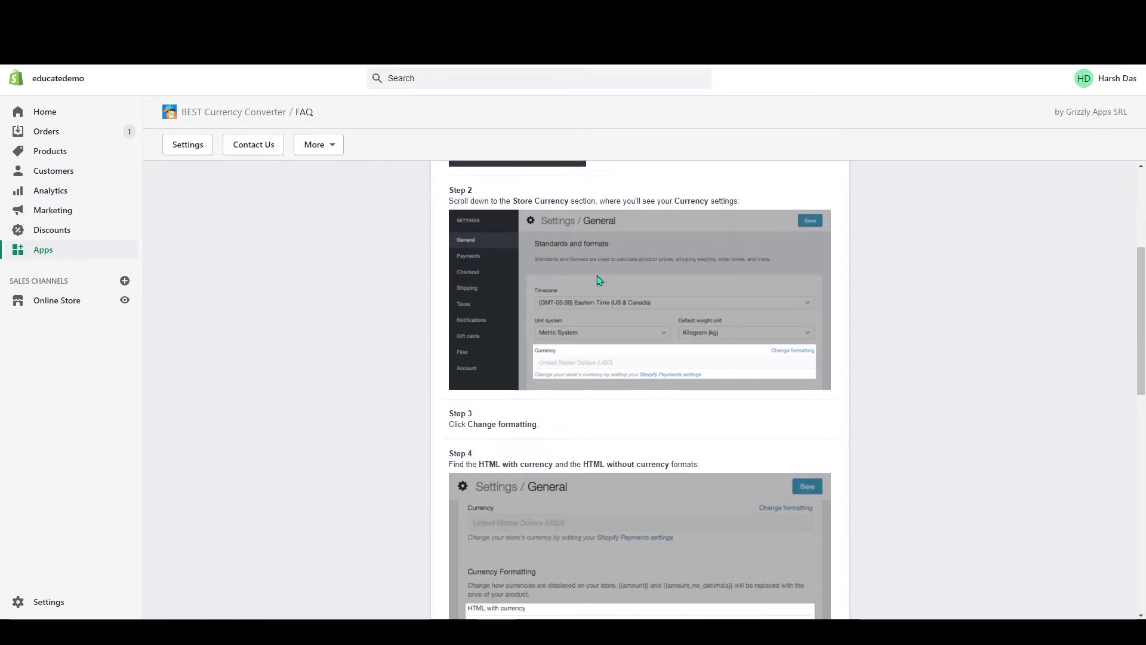
scroll(773, 424, down, 4)
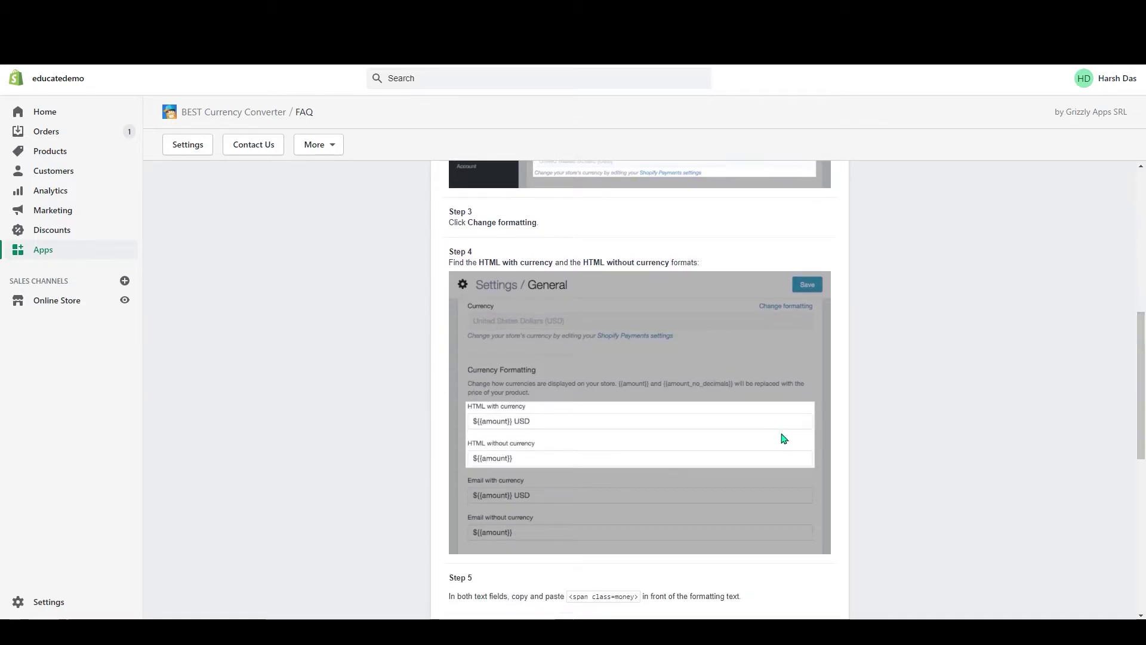
scroll(782, 432, up, 6)
scroll(782, 432, down, 10)
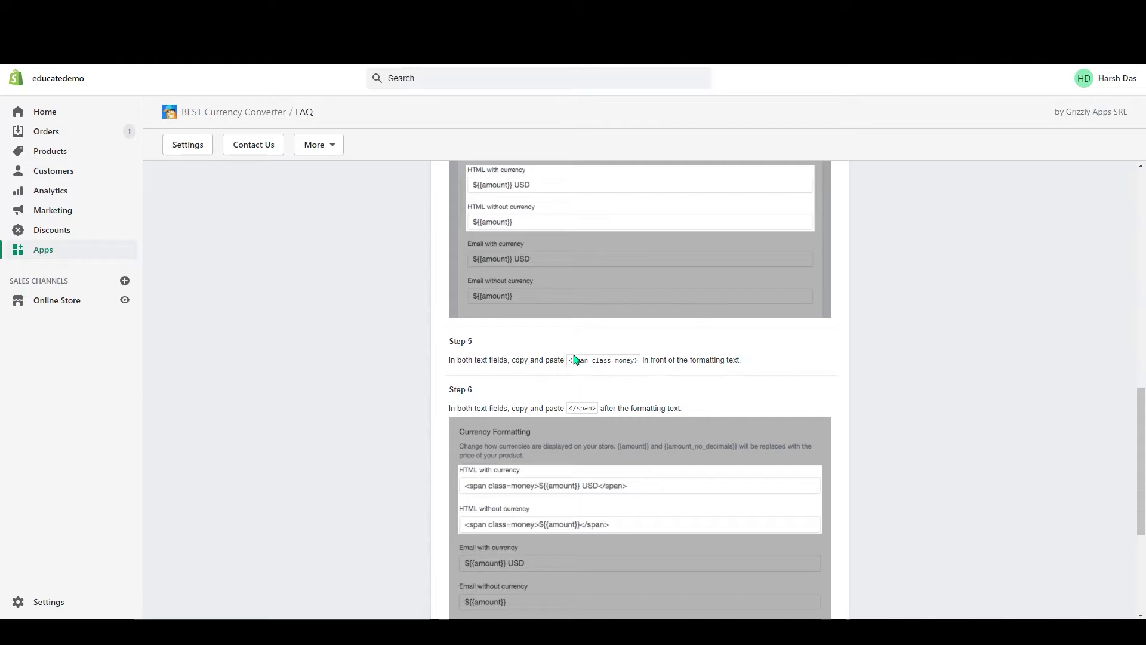
Select the <span class=money> snippet shown in Step 5
drag(573, 359, 650, 372)
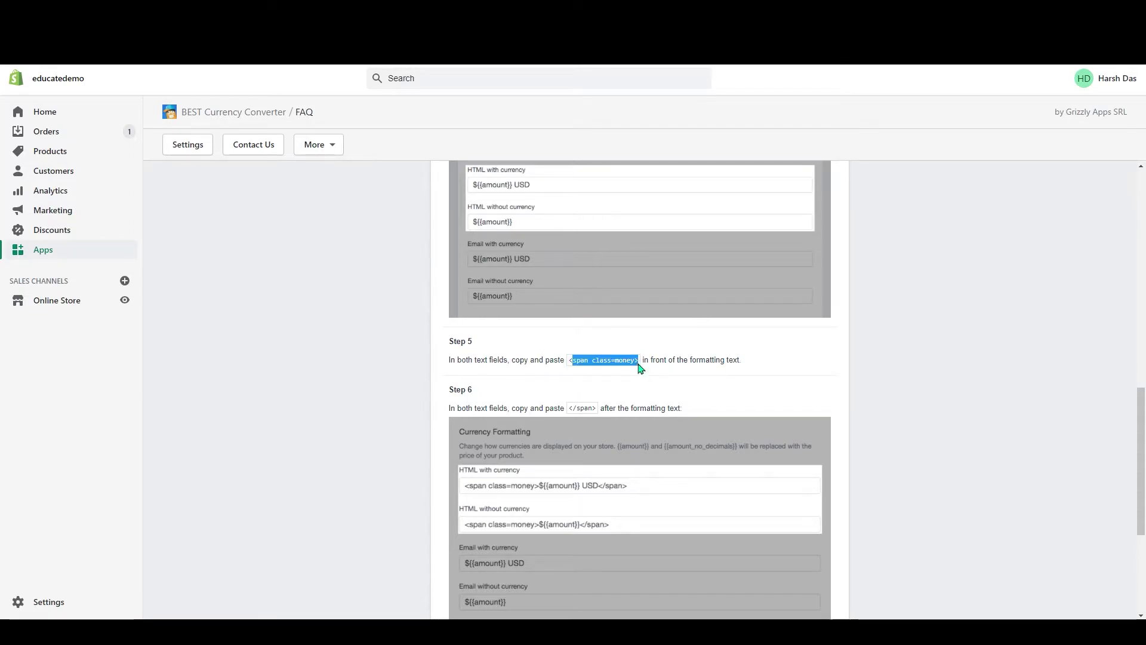
click(577, 365)
drag(569, 361, 636, 371)
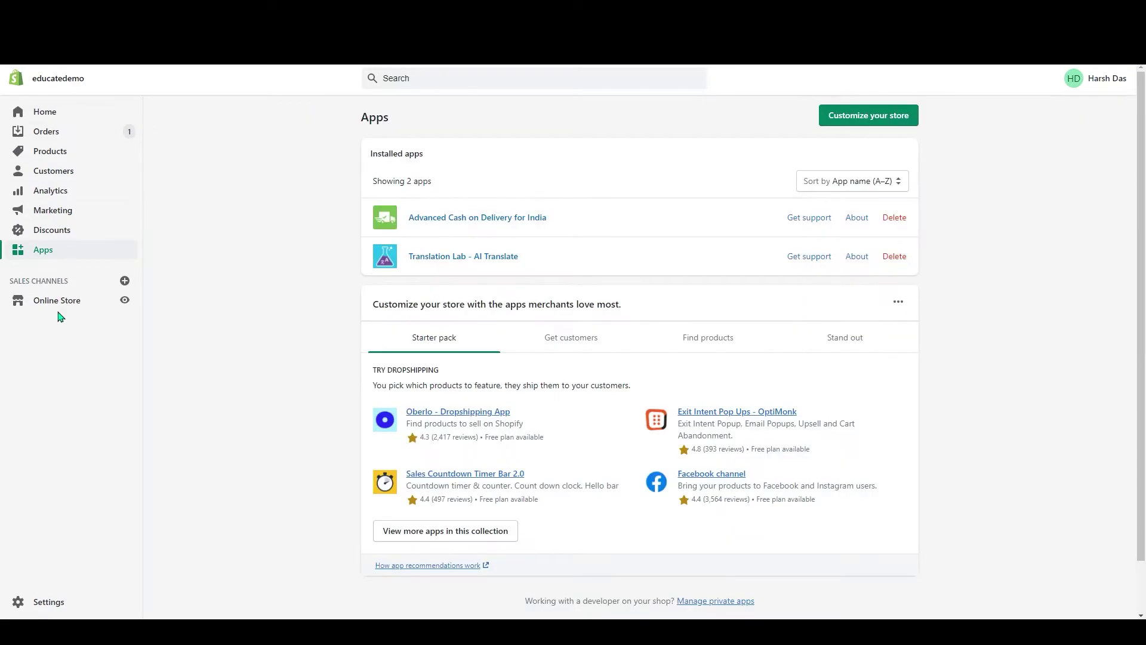
Go to Settings > General and scroll to the Store currency section showing INR
click(44, 609)
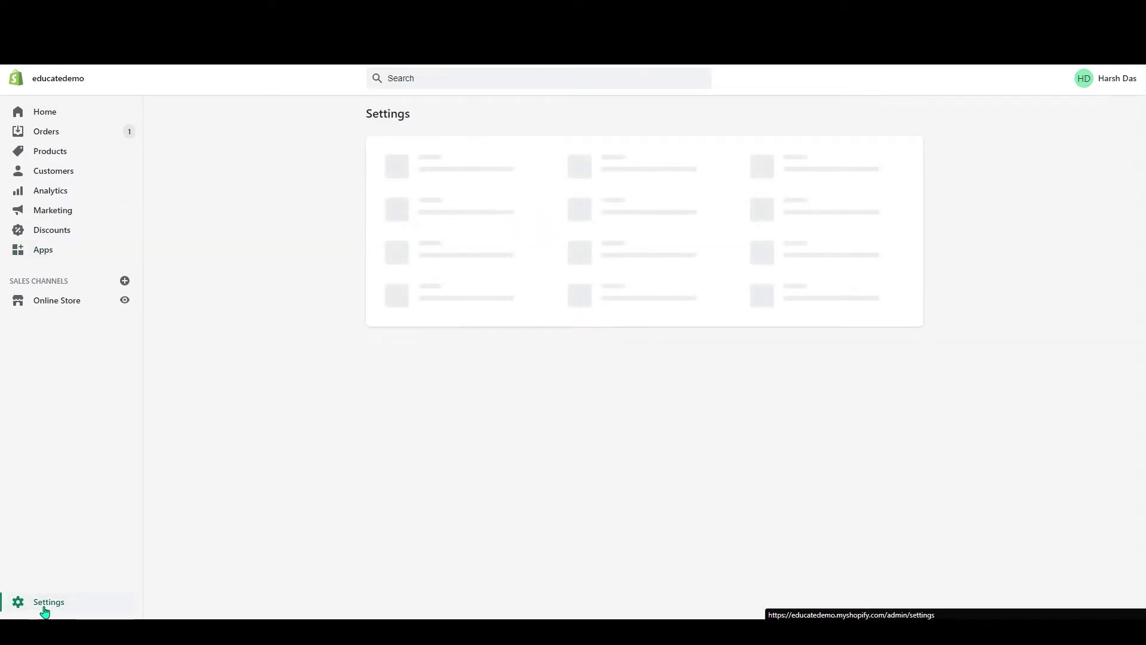
click(450, 160)
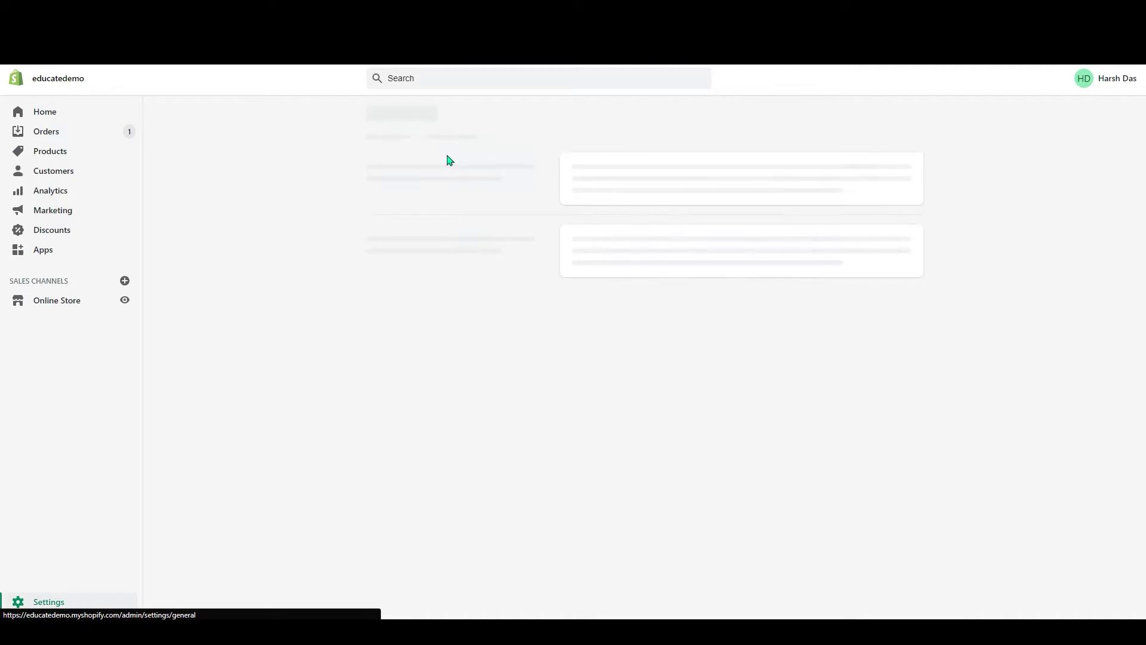
scroll(510, 302, down, 10)
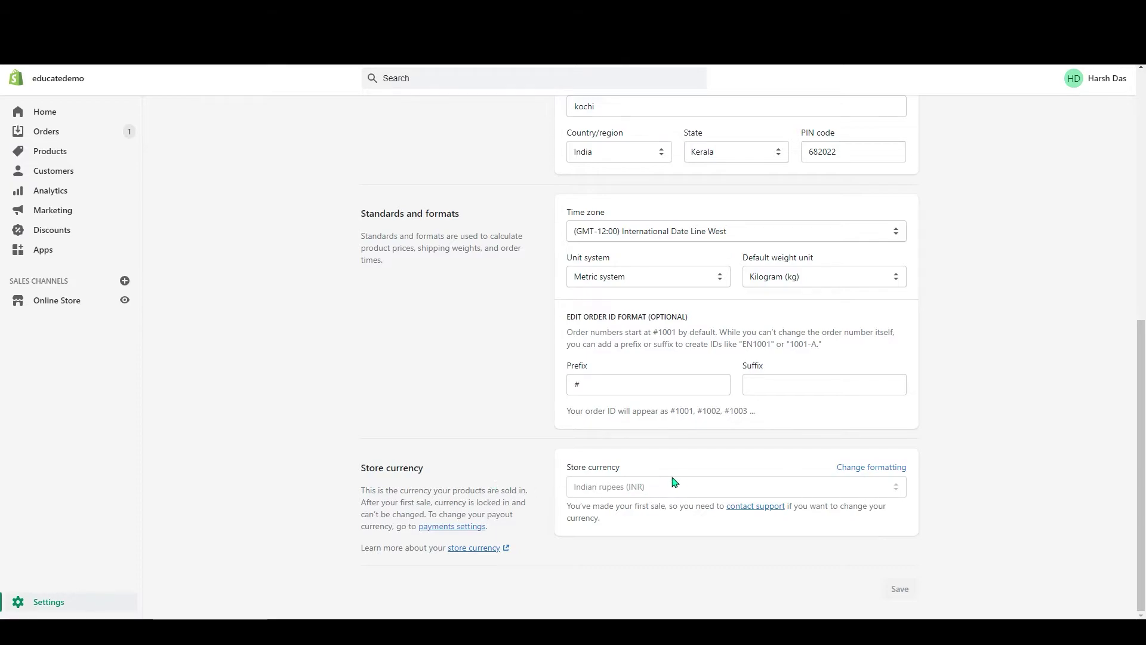
Show the currency formatting fields, all four reading Rs. {{amount}}
click(874, 472)
scroll(798, 466, down, 3)
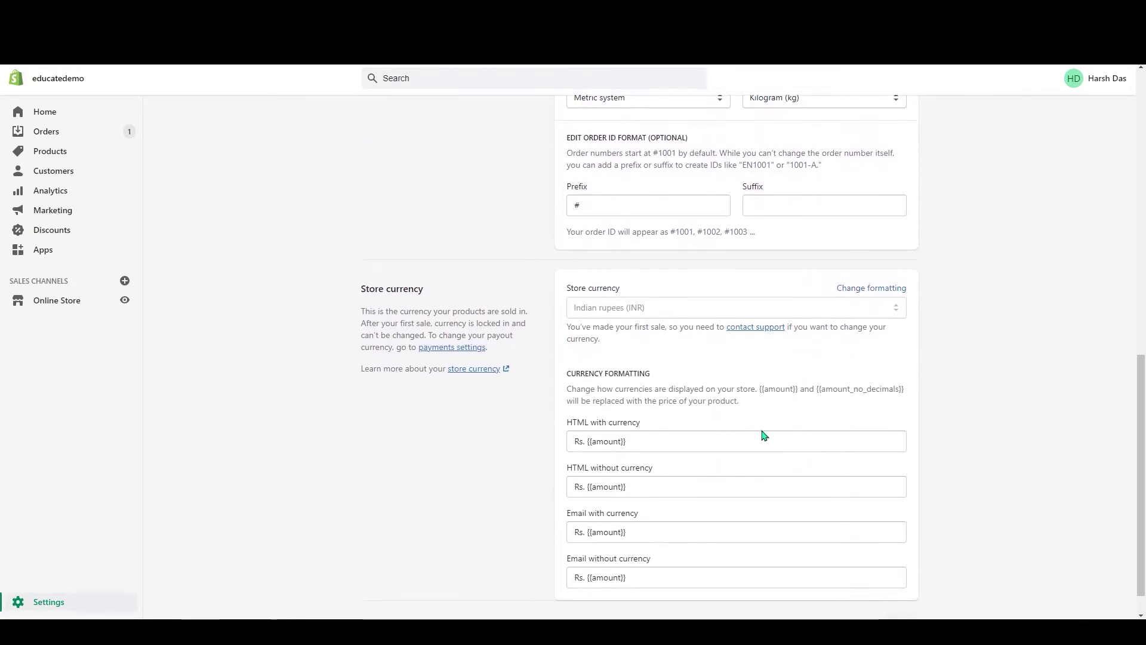
scroll(602, 397, down, 1)
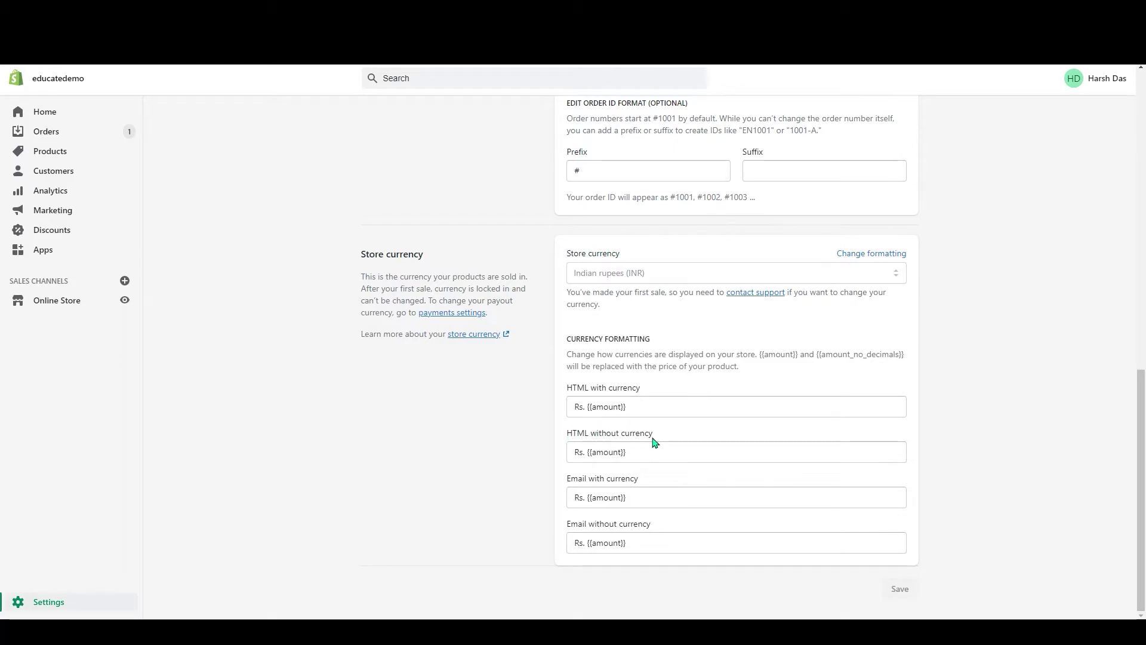
Paste <span class=money> before Rs. {{amount}} in both HTML format fields
click(582, 412)
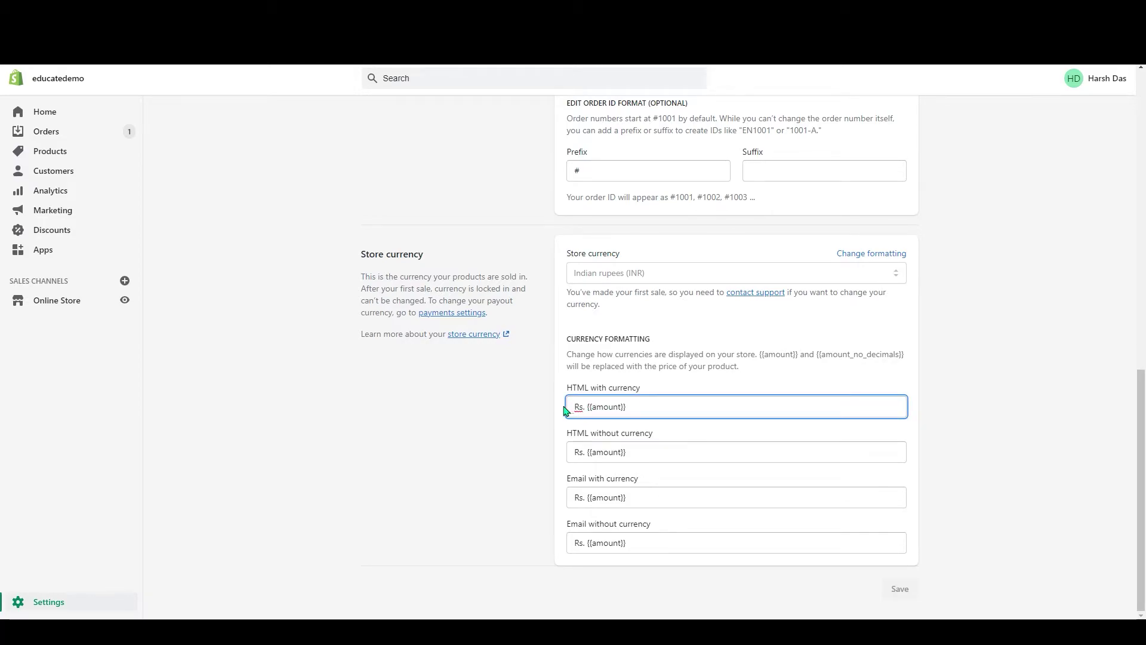
text(<span class=money>)
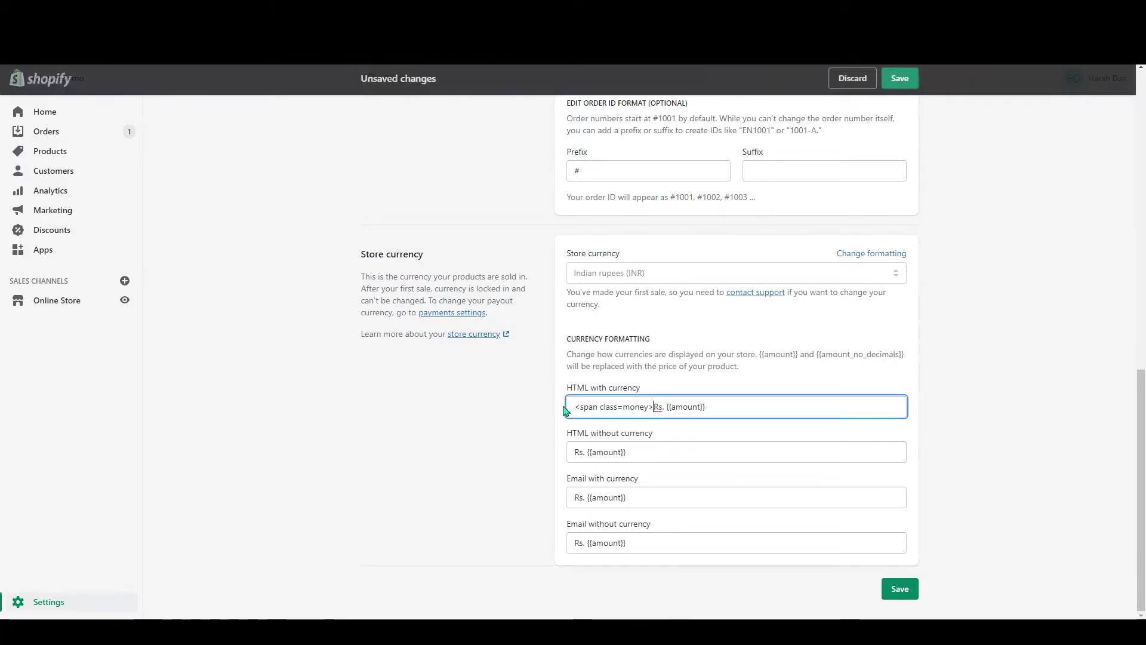
click(580, 456)
text(<span class=money>)
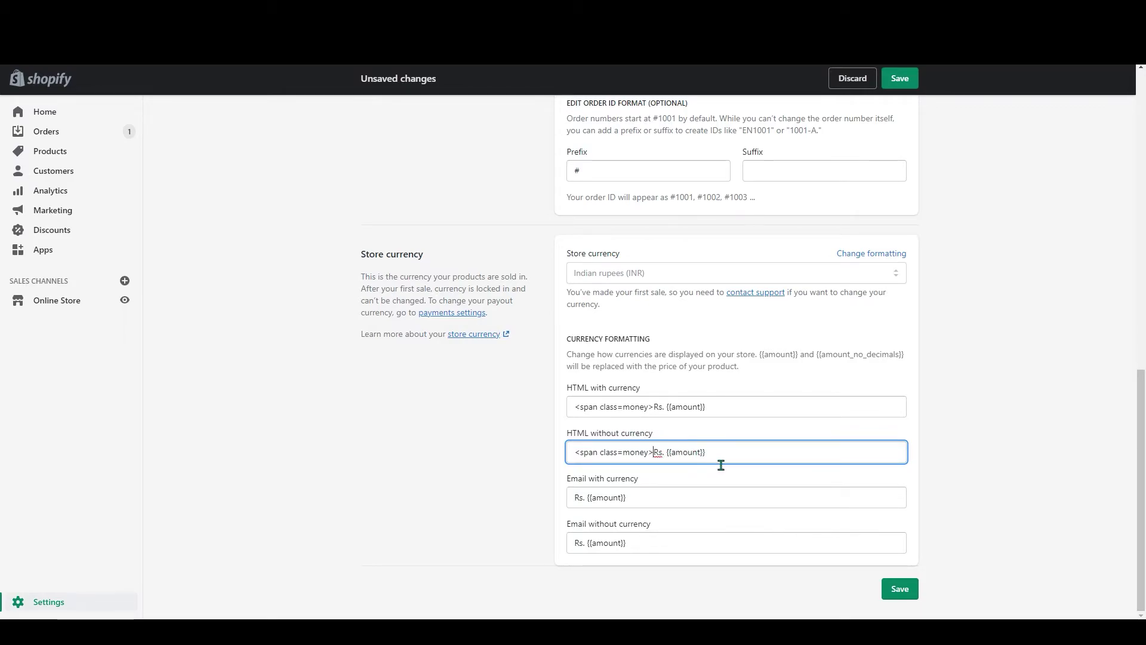
Copy the closing </span> tag from Step 6 of the converter's FAQ
click(717, 419)
click(697, 426)
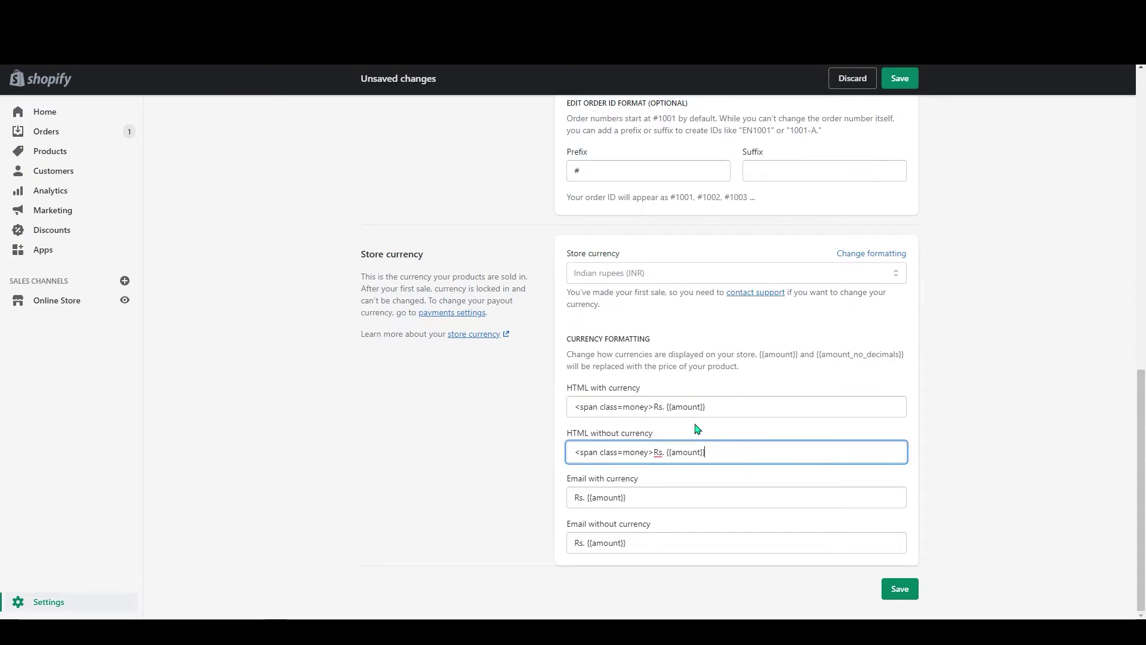
key(ctrl+Tab)
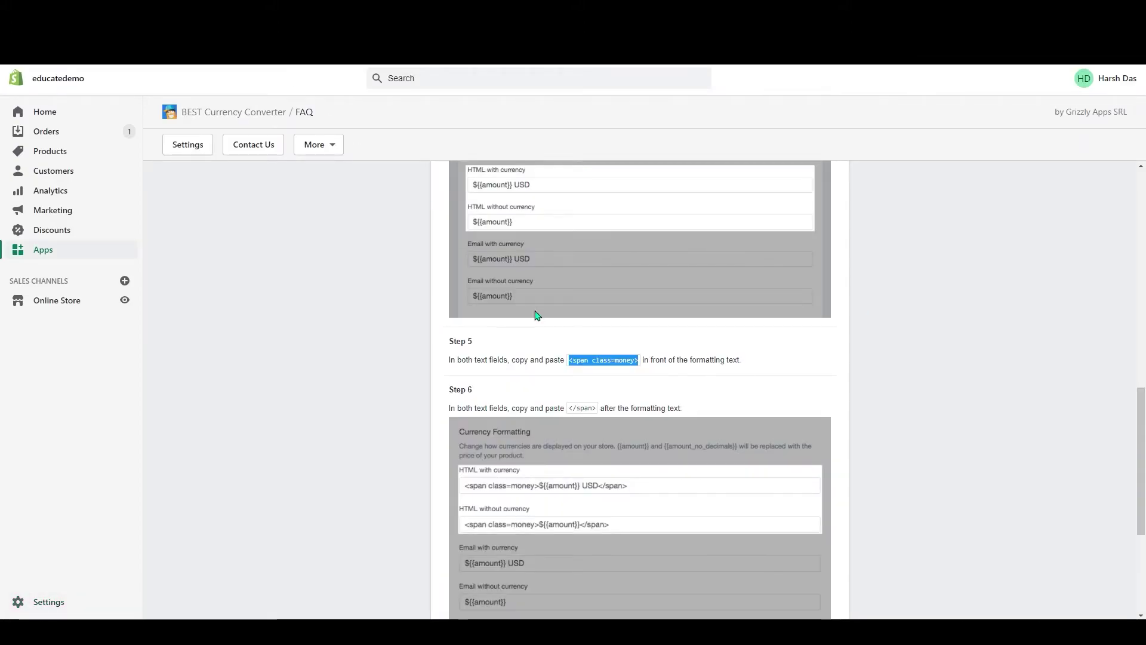
click(587, 386)
scroll(564, 385, down, 1)
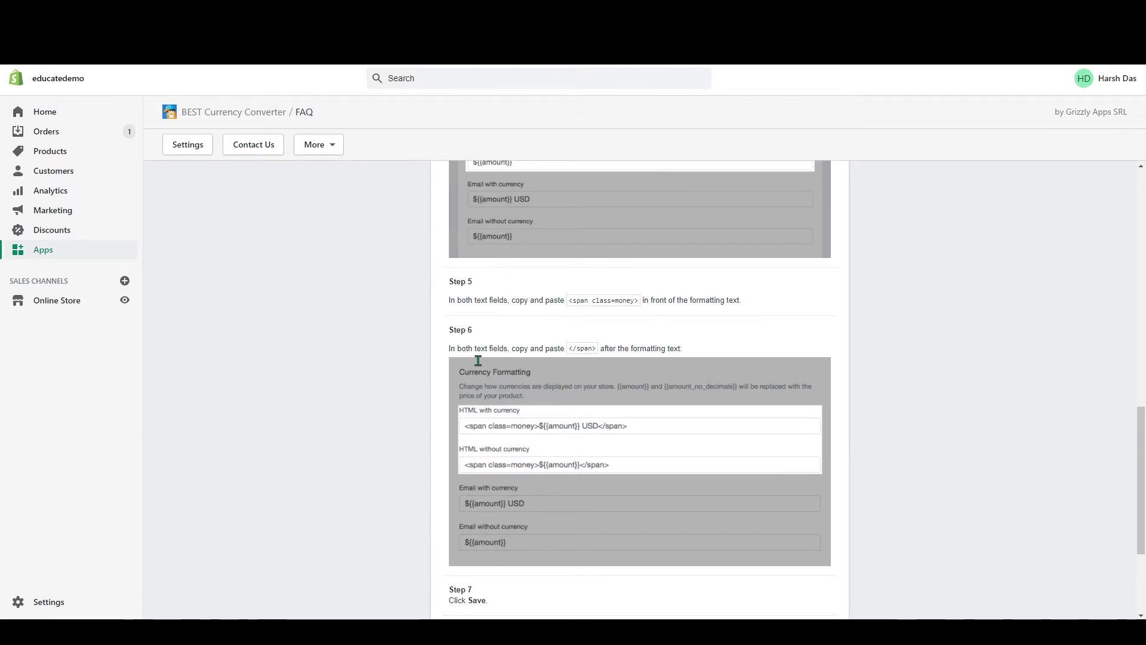
drag(568, 349, 599, 353)
key(ctrl+c)
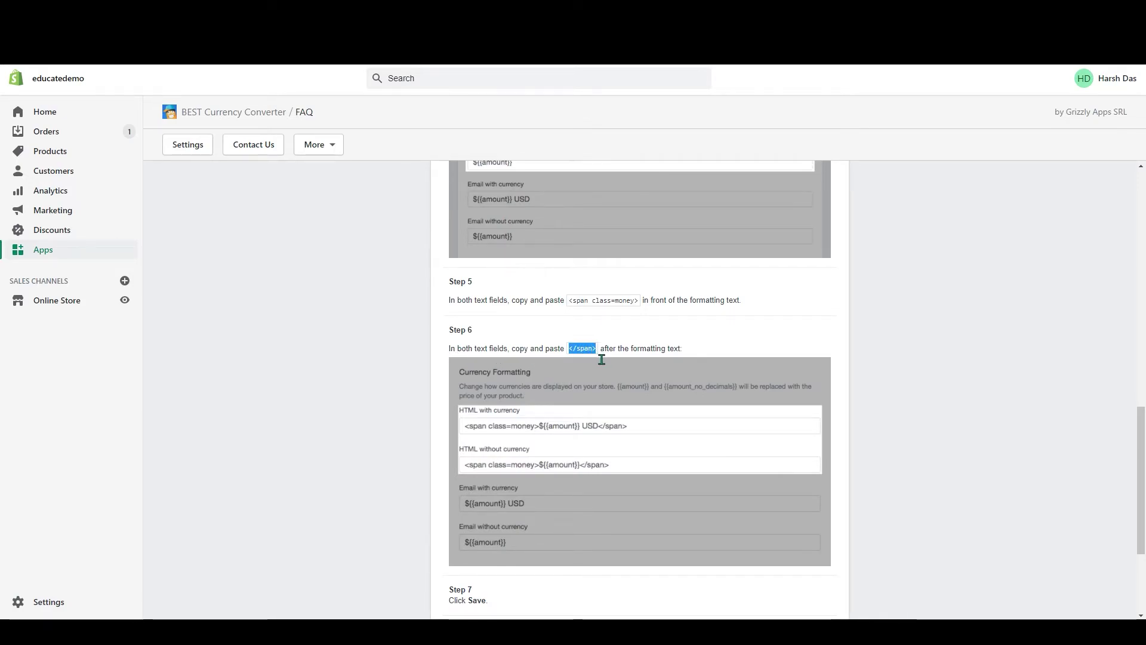
Append </span> to both HTML money formats and save the General settings
key(ctrl+Tab)
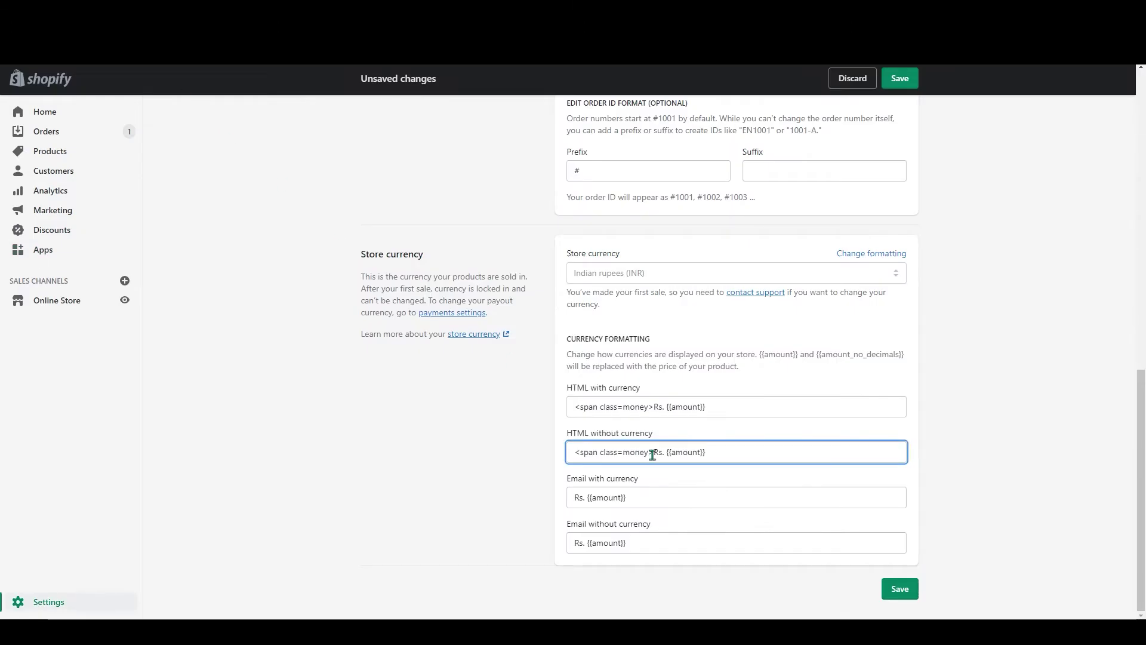
click(725, 411)
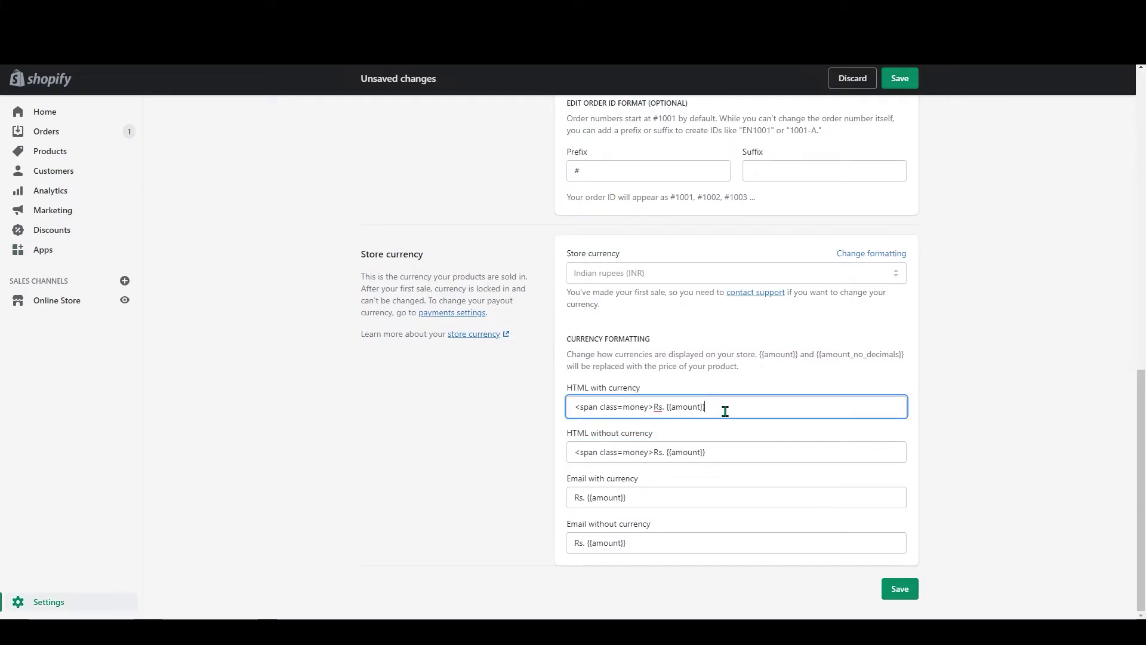
key(ctrl+v)
click(725, 459)
key(ctrl+v)
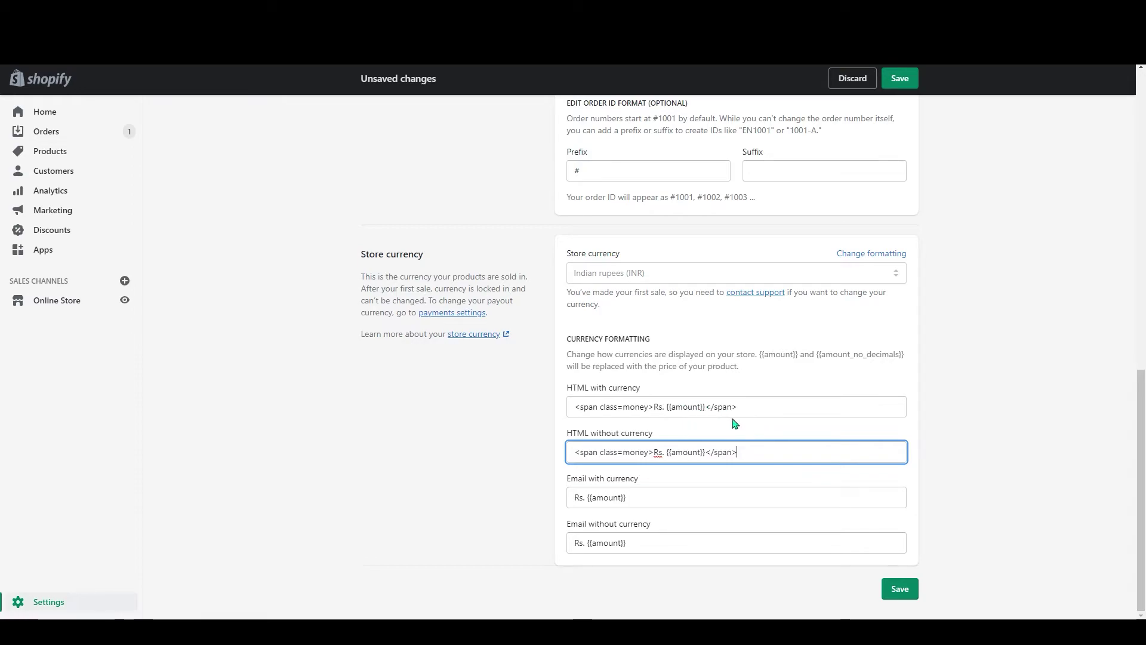
scroll(743, 422, up, 3)
scroll(742, 422, down, 3)
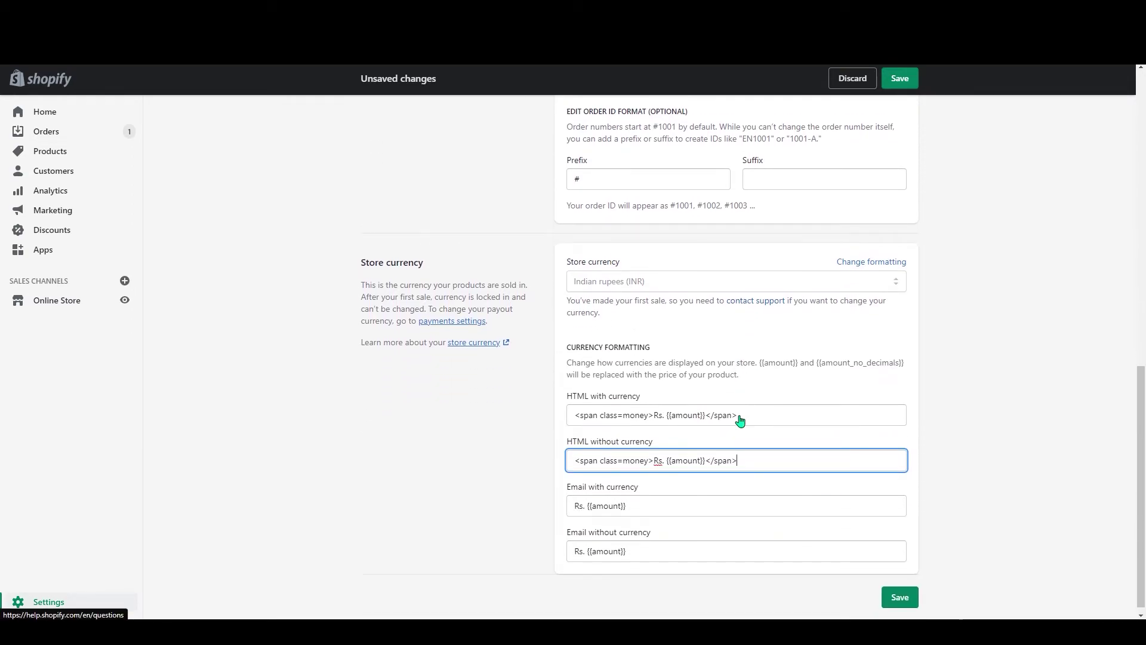
click(895, 590)
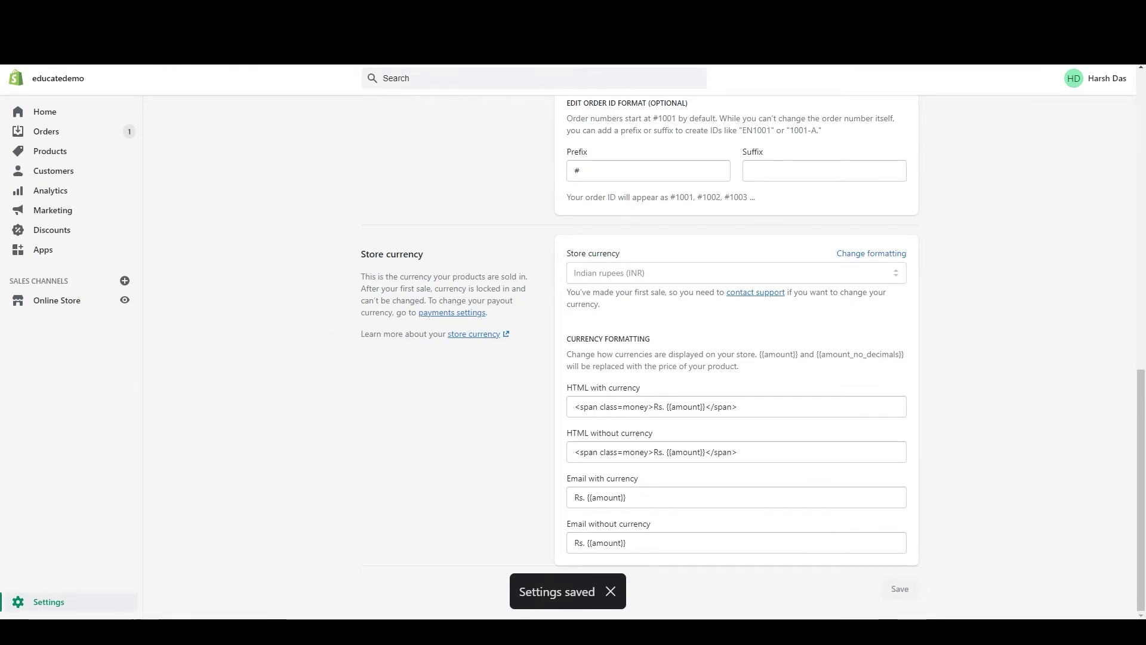
Return to BEST Currency Converter and save its settings
key(ctrl+Tab)
scroll(488, 388, up, 15)
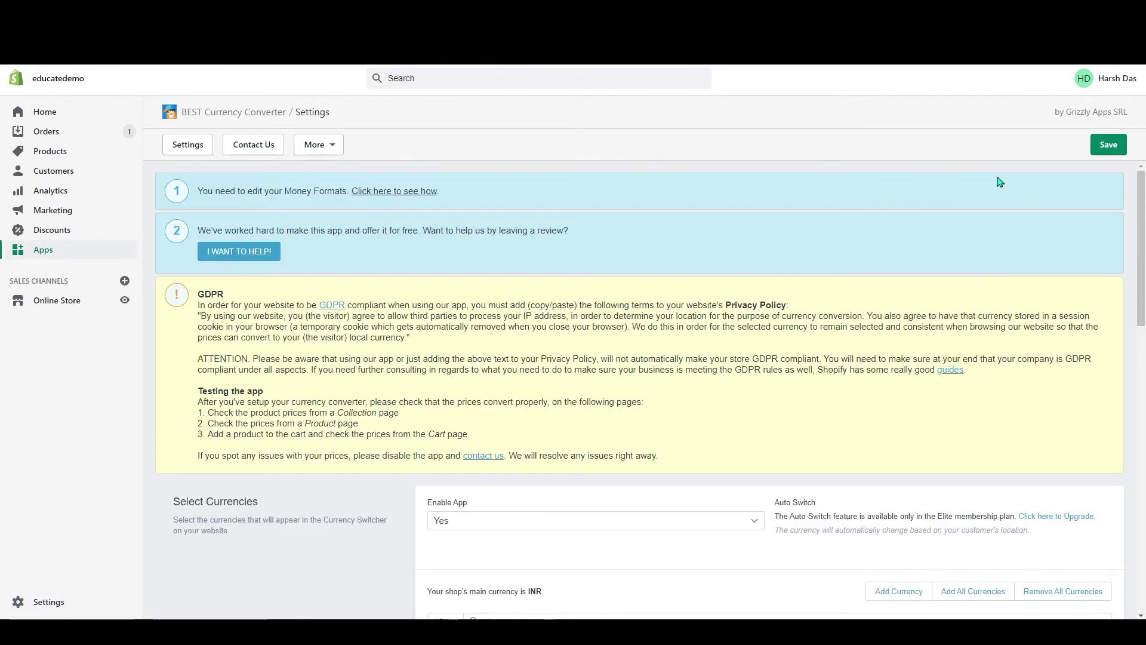
click(1120, 153)
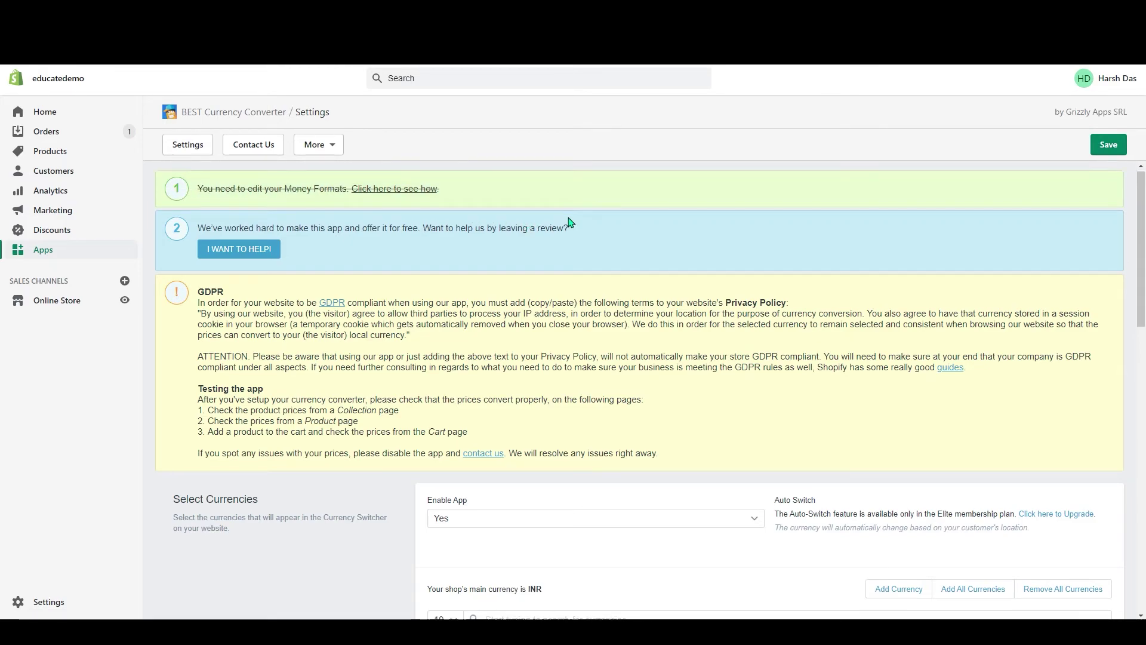
scroll(568, 222, down, 5)
scroll(568, 222, down, 3)
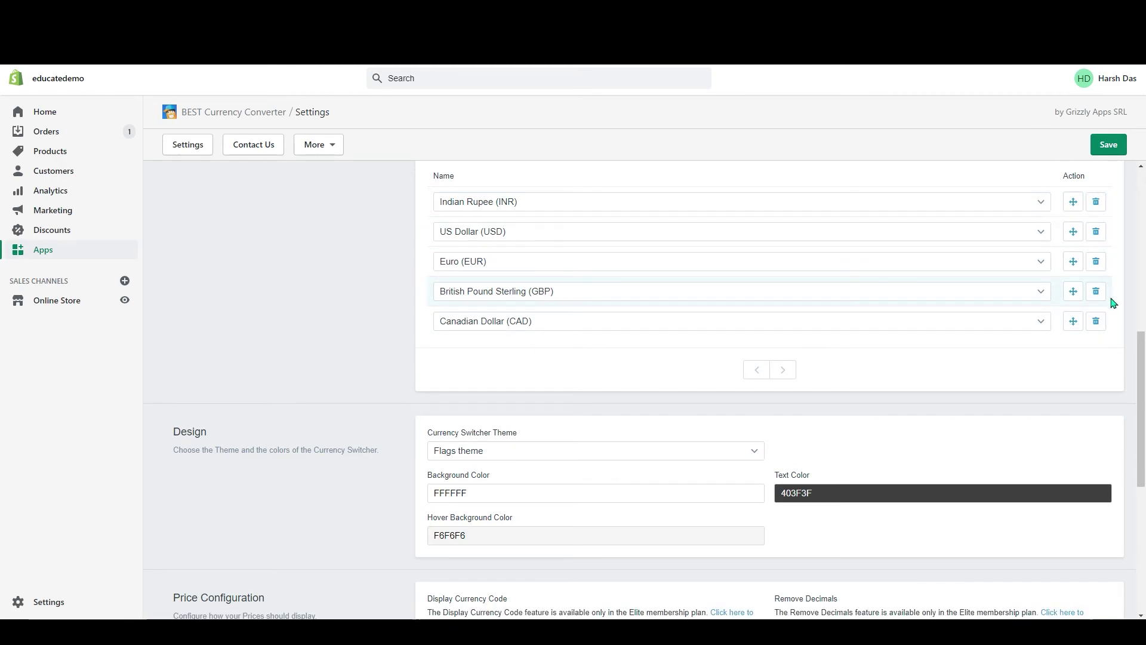
scroll(418, 332, down, 2)
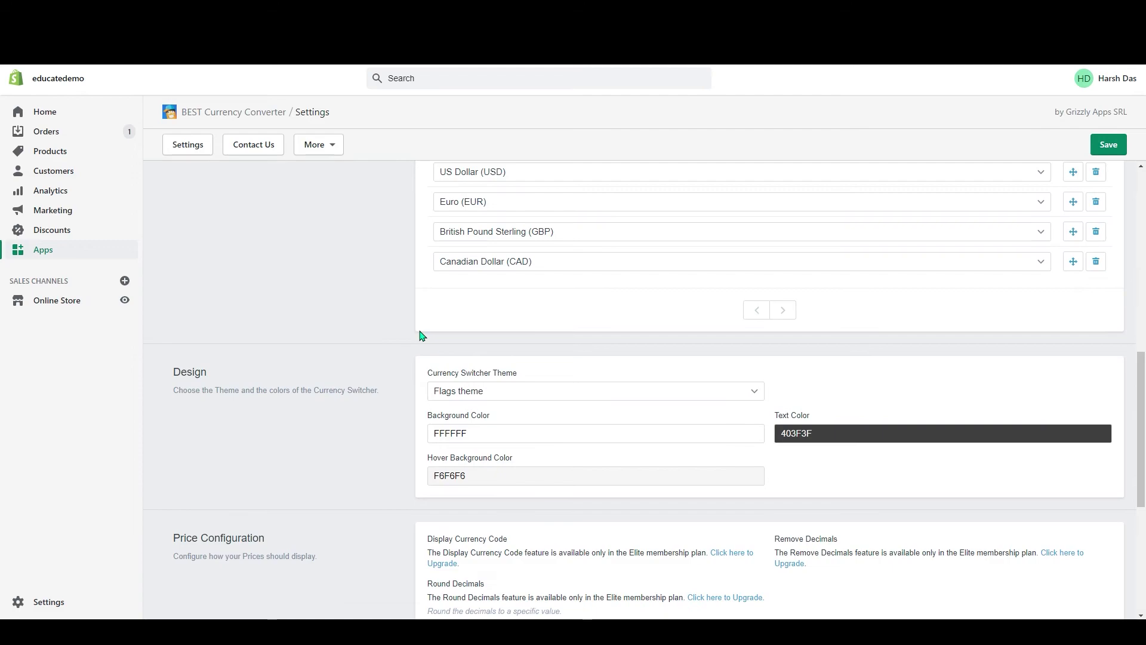
Keep the Flags switcher theme and review the INR, USD, EUR, GBP, CAD currency list
click(499, 332)
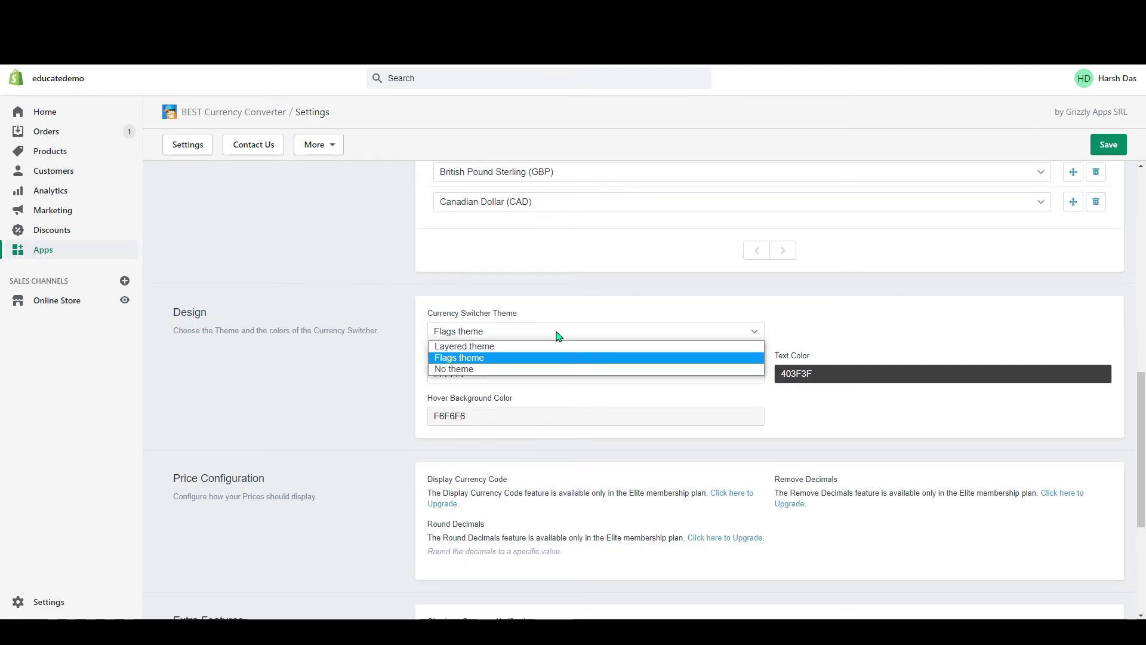
click(558, 335)
click(558, 335)
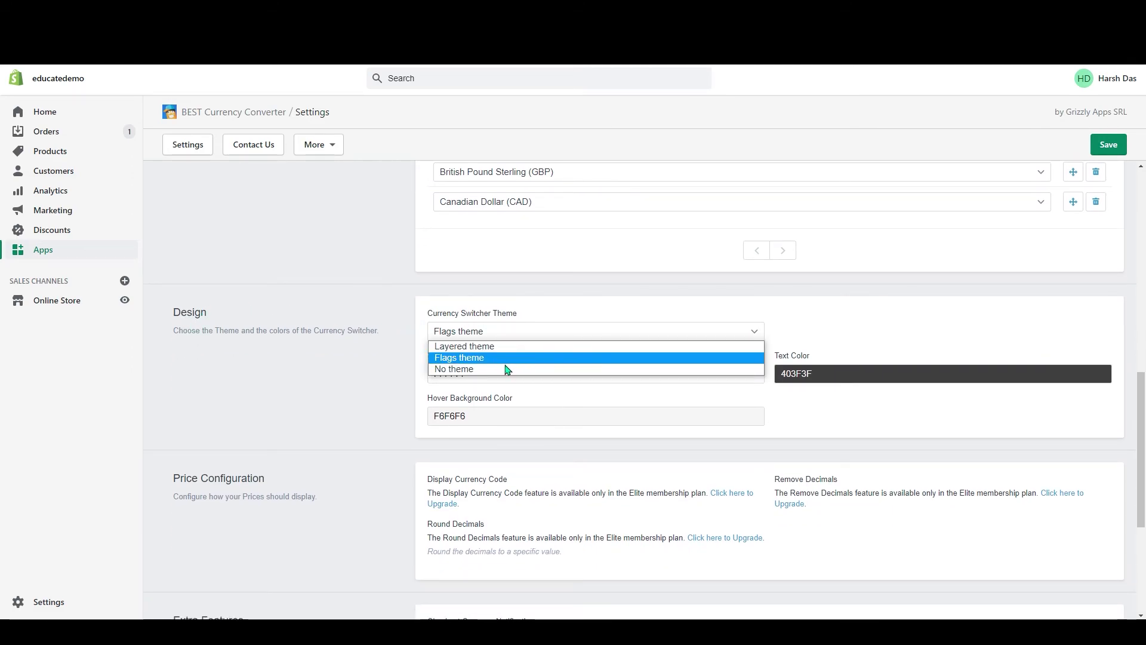
click(532, 333)
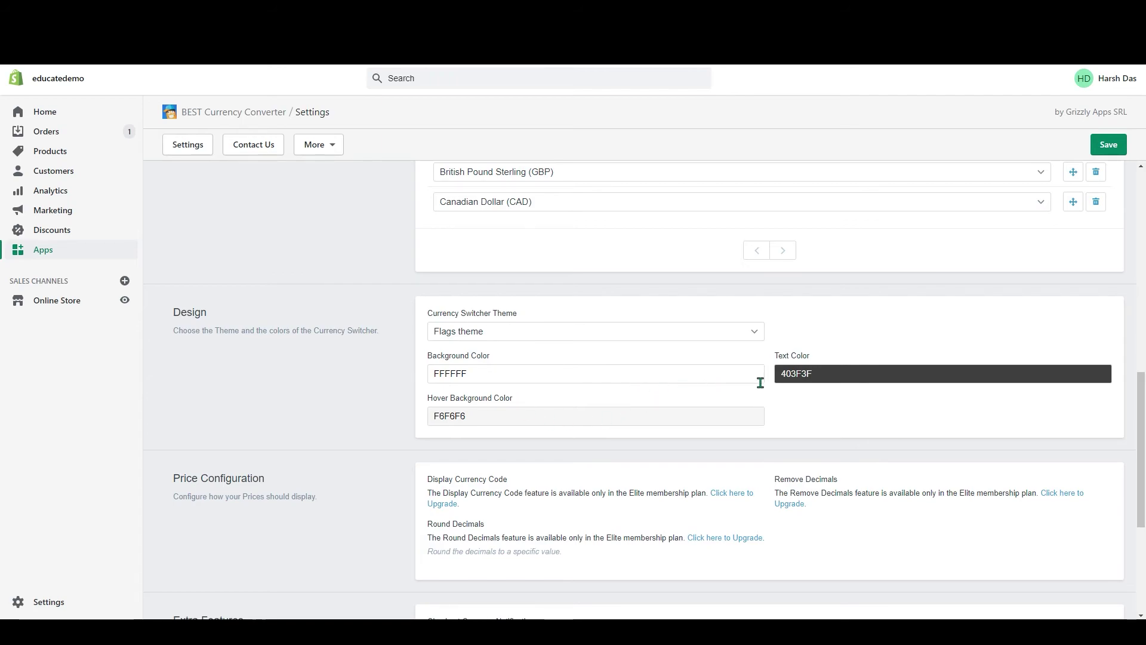
scroll(507, 373, down, 2)
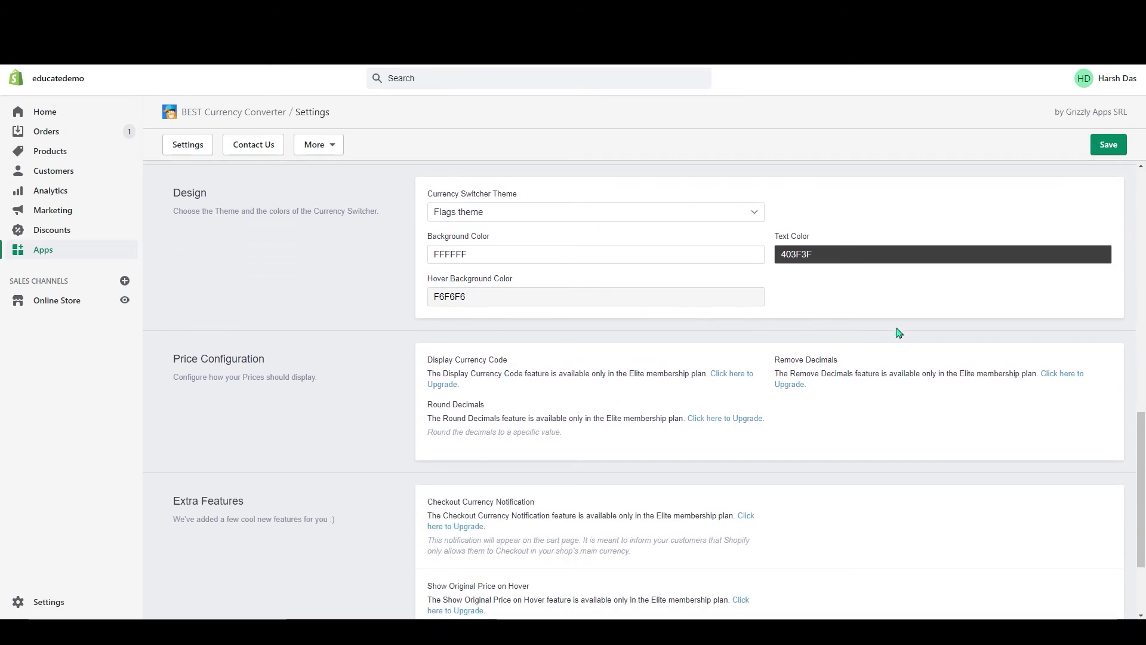
scroll(753, 354, down, 1)
scroll(776, 403, up, 15)
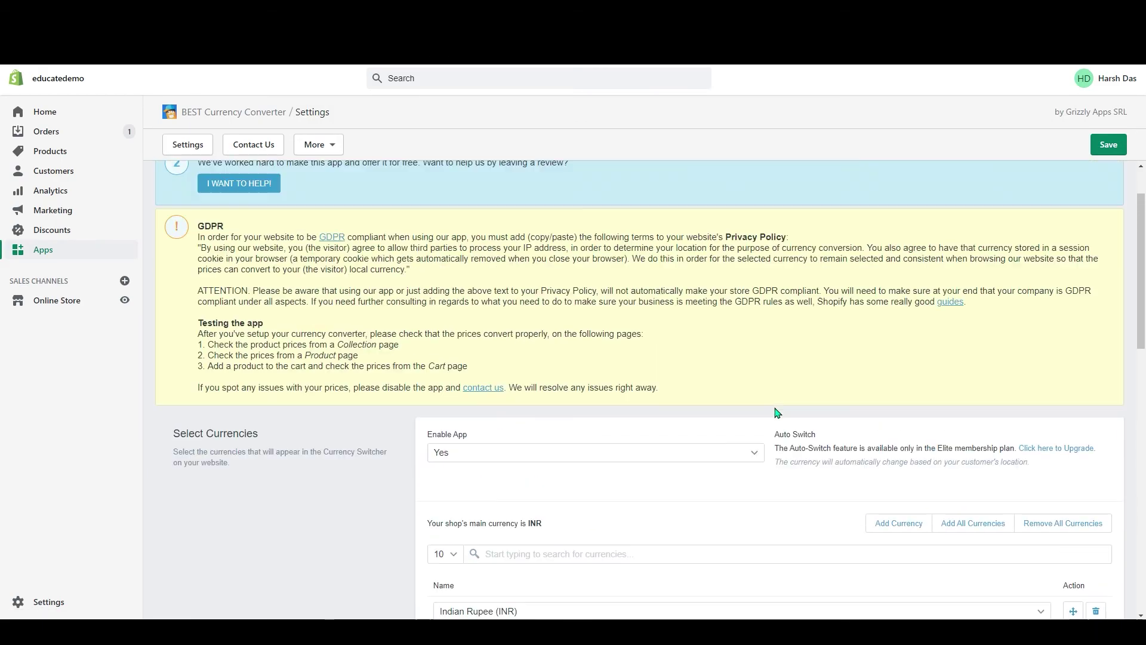
scroll(777, 413, down, 5)
scroll(973, 409, up, 6)
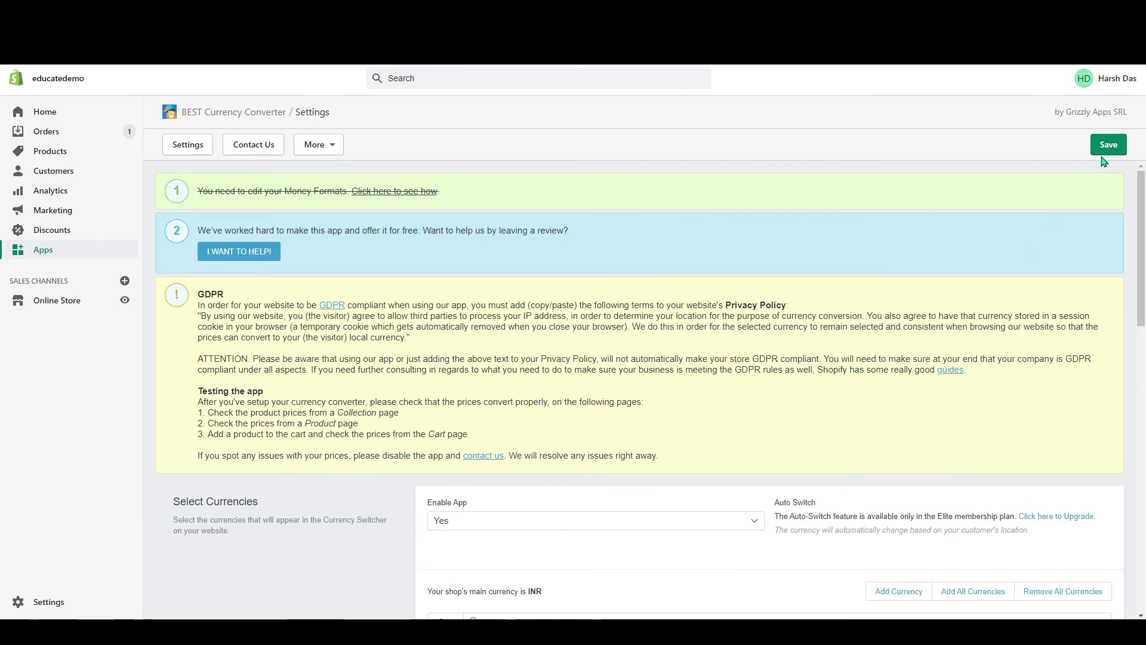
Resave the converter settings and check the storefront's INR flag switcher lists five currencies
click(1108, 145)
scroll(607, 396, down, 5)
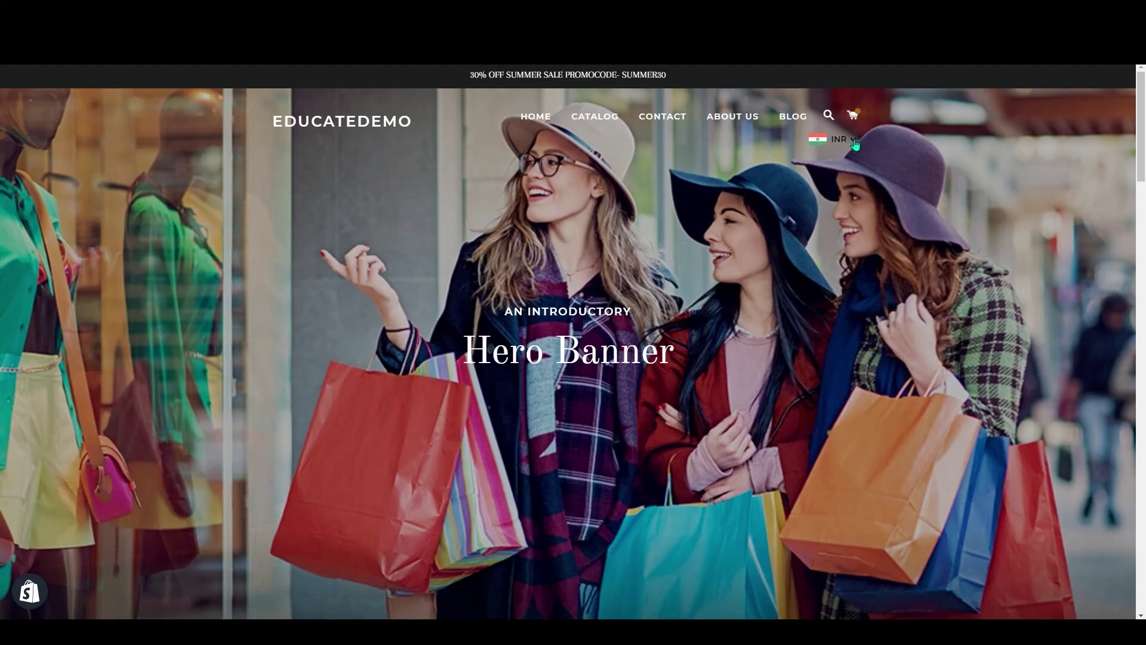
click(852, 142)
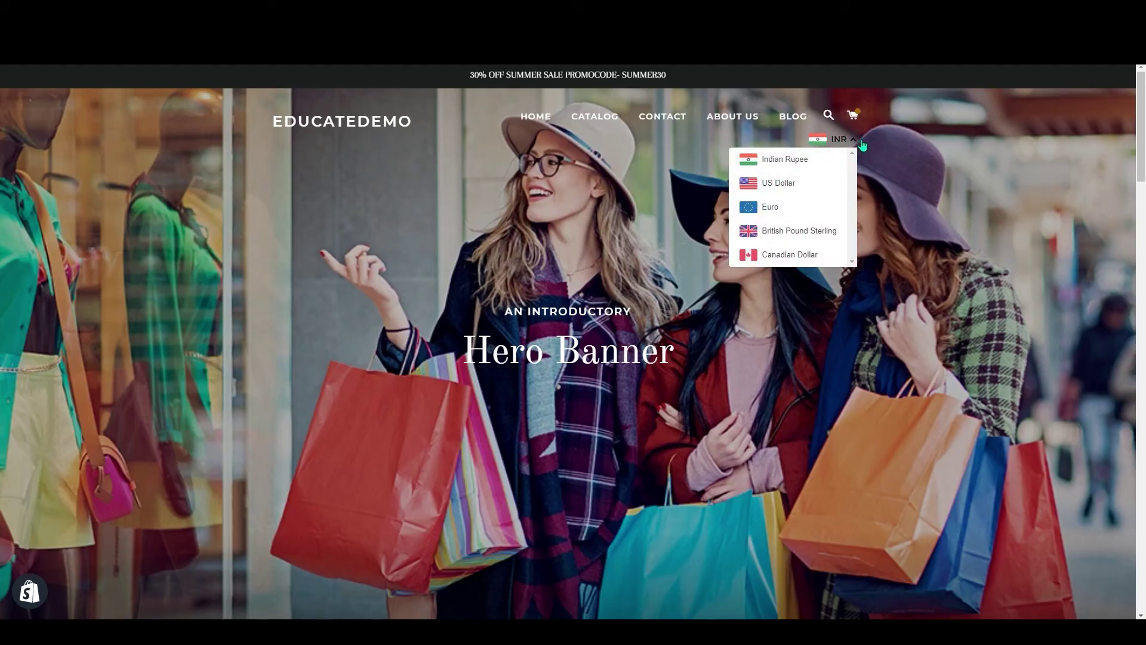